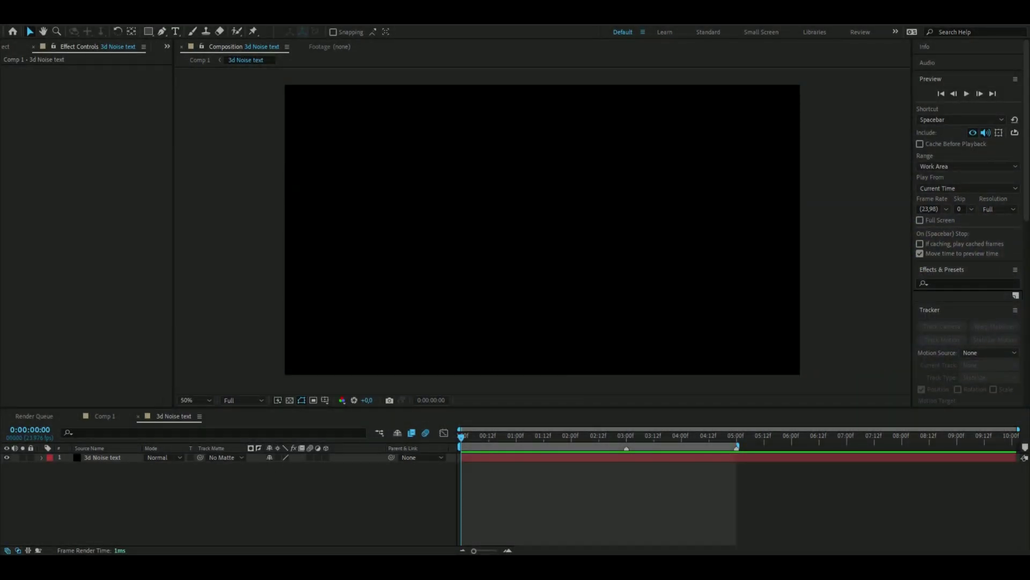
# Step: Add a white 'NOISE' text layer in Akira Expanded Super Bold at 407 px and select all its text
pyautogui.click(153, 515)
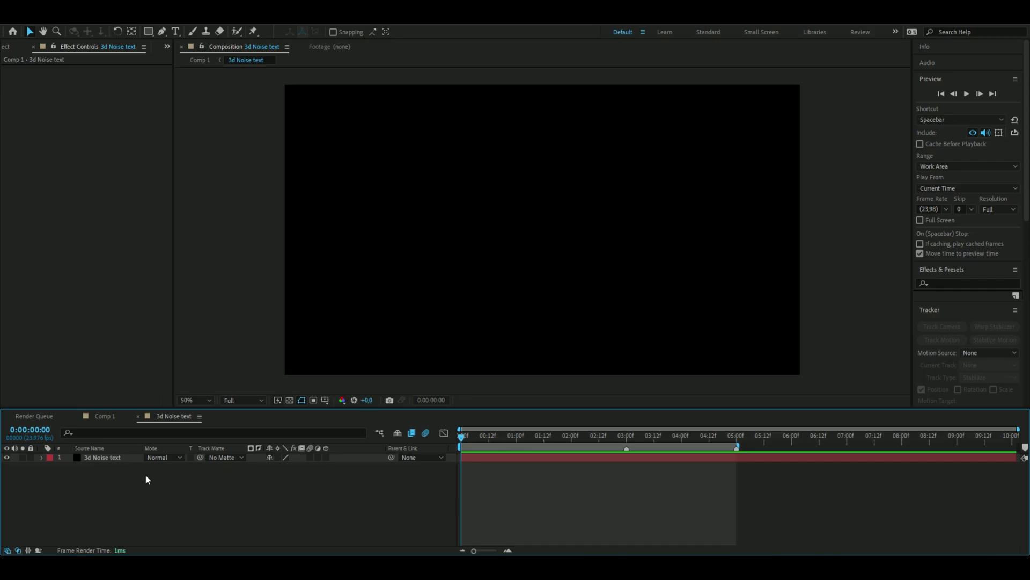
pyautogui.click(177, 33)
pyautogui.click(426, 209)
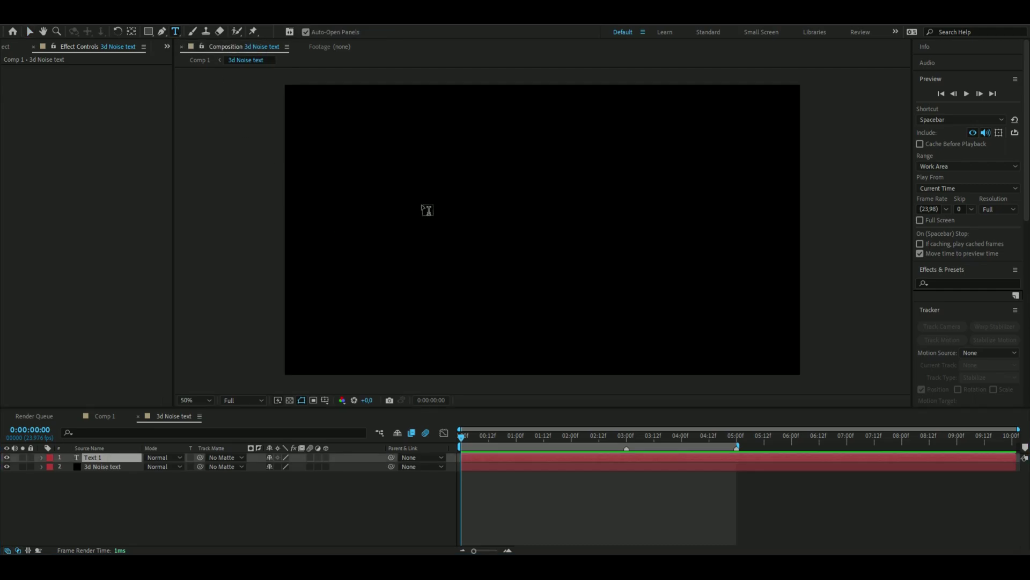
pyautogui.click(430, 194)
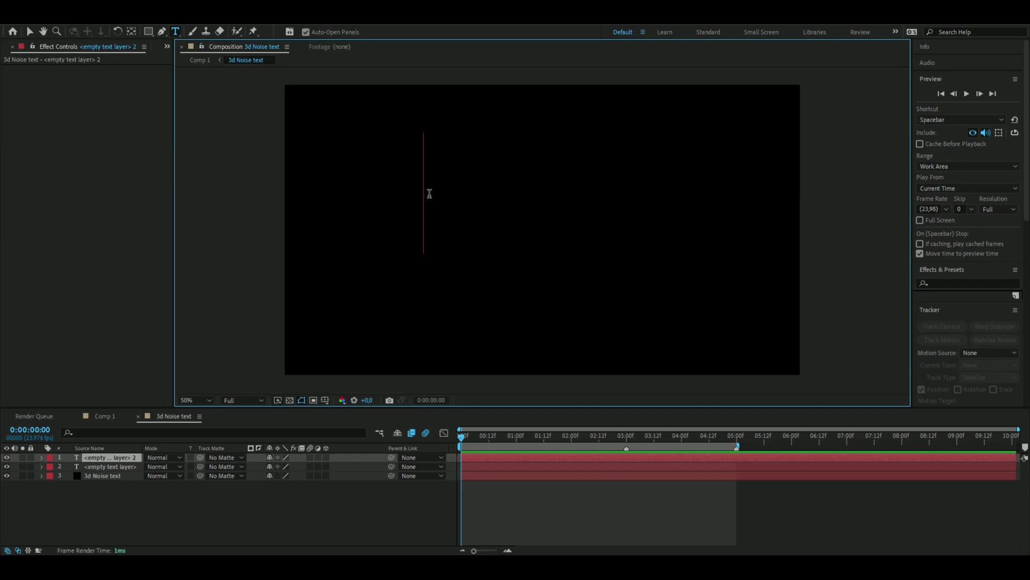
pyautogui.write('NOISE')
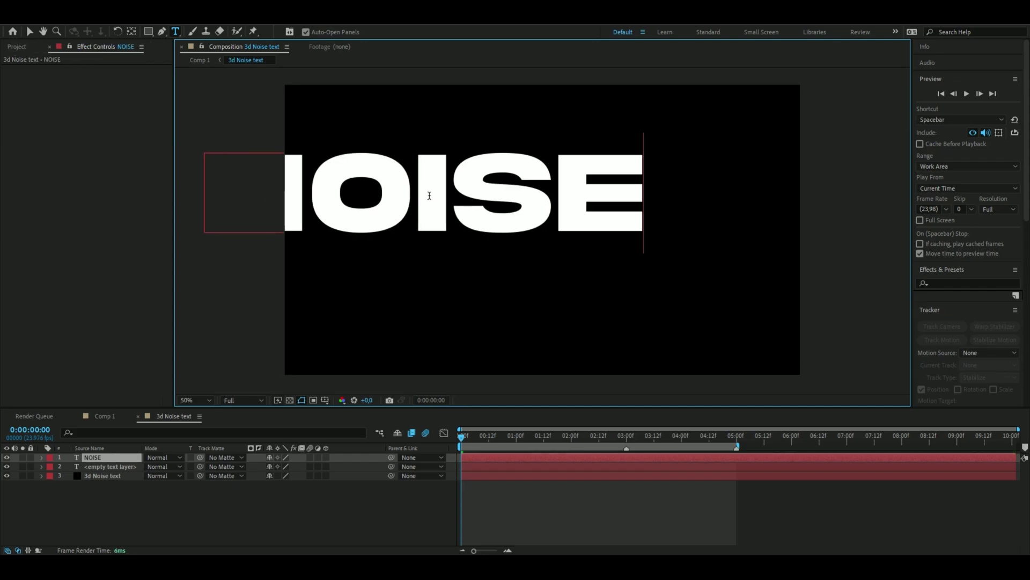
pyautogui.hotkey('ctrl', 'a')
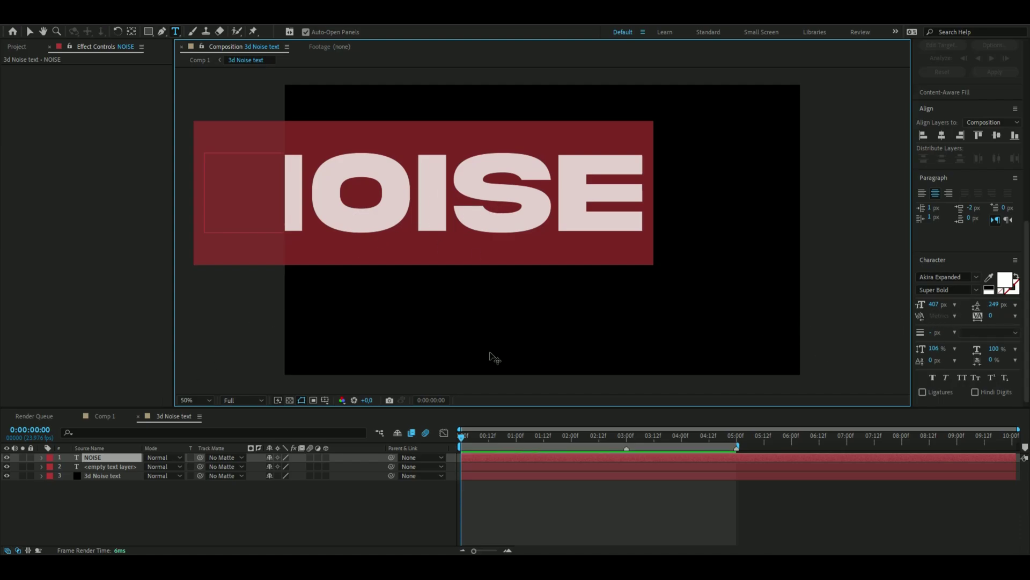
# Step: Apply the Element effect to the 3d Noise text layer via the effect search 'el'
pyautogui.click(137, 504)
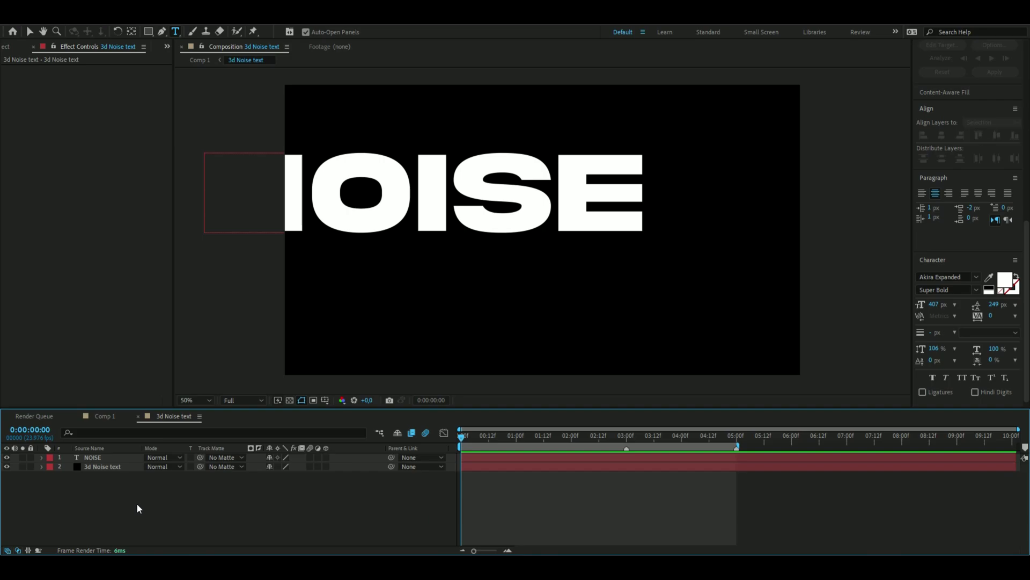
pyautogui.click(109, 467)
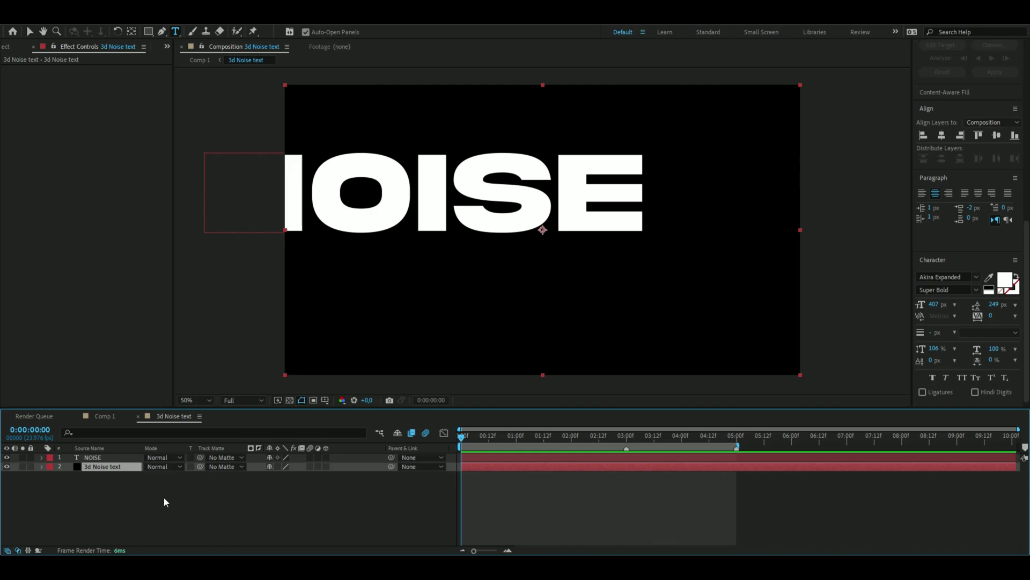
pyautogui.hotkey('ctrl', 'space')
pyautogui.write('el')
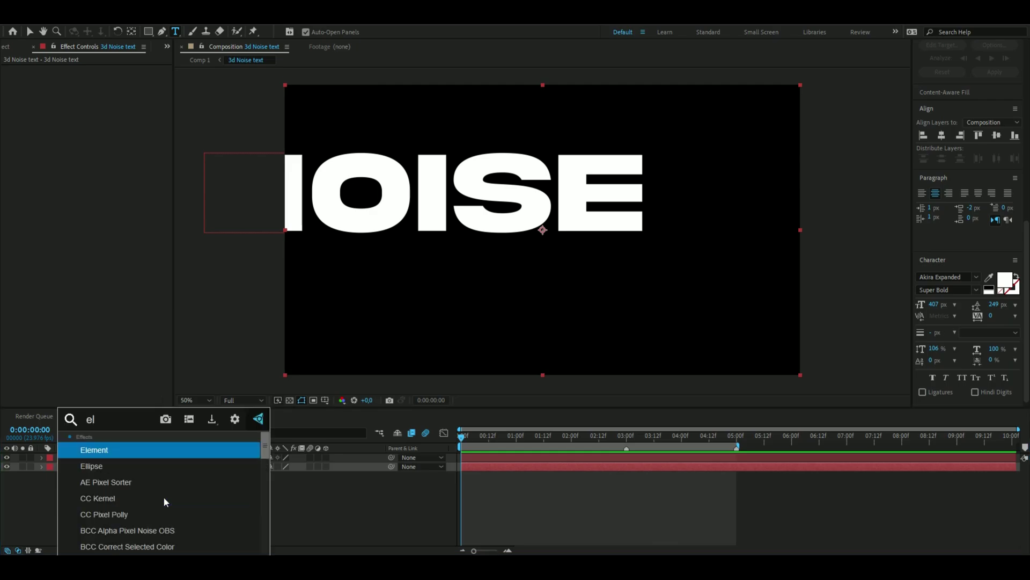
pyautogui.press('Return')
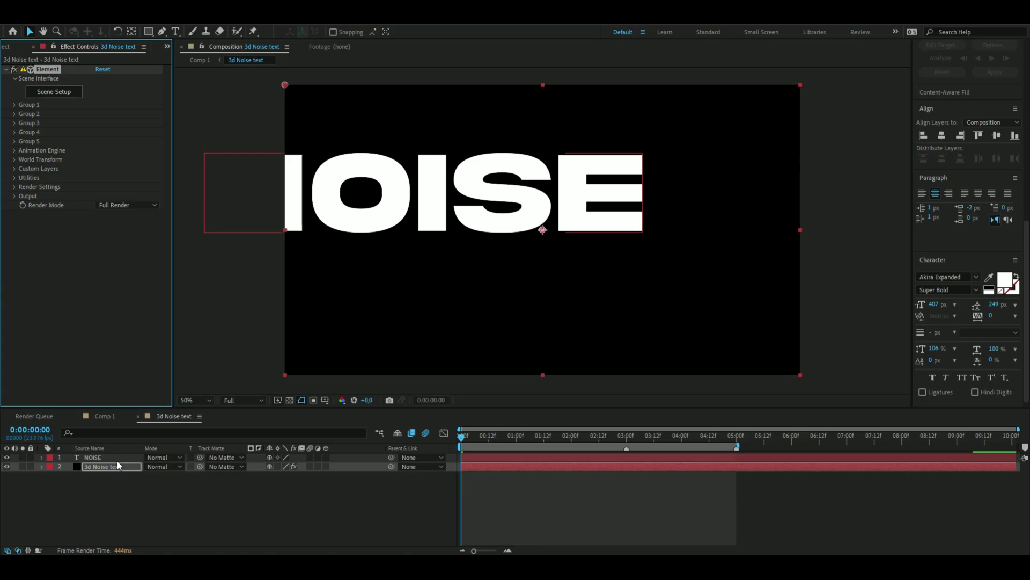
# Step: Hide the NOISE text layer while keeping the 3d Noise text layer visible
pyautogui.press('v')
pyautogui.click(99, 457)
pyautogui.click(7, 466)
pyautogui.click(6, 457)
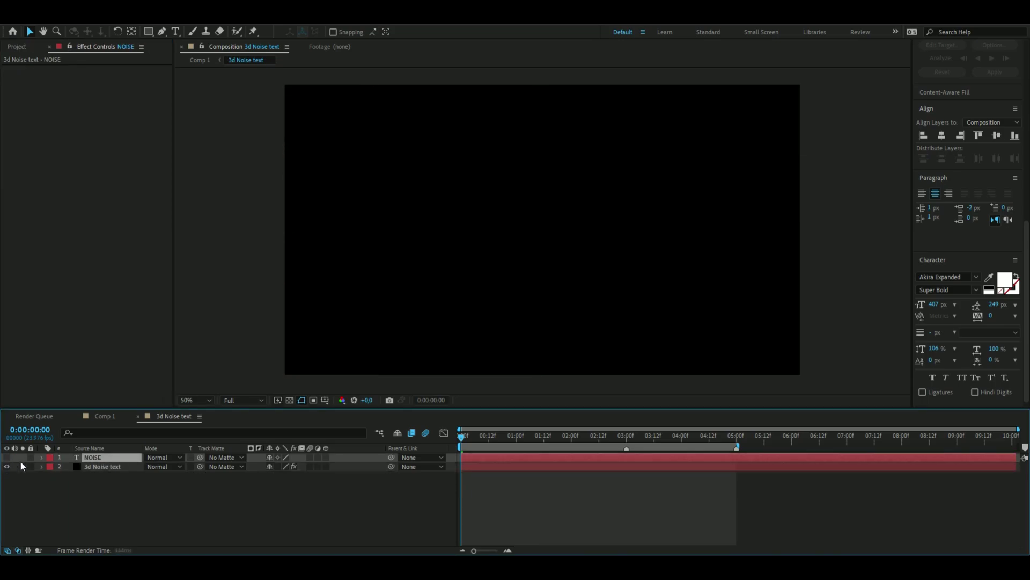
# Step: Set Element's Custom Text and Masks Path Layer 1 to the 1. NOISE layer
pyautogui.click(100, 466)
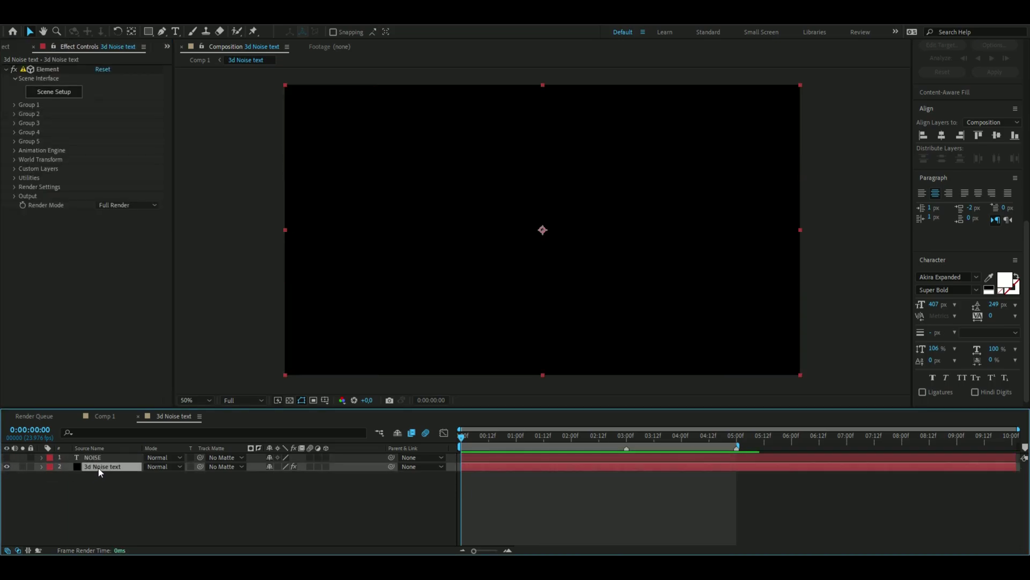
pyautogui.click(13, 168)
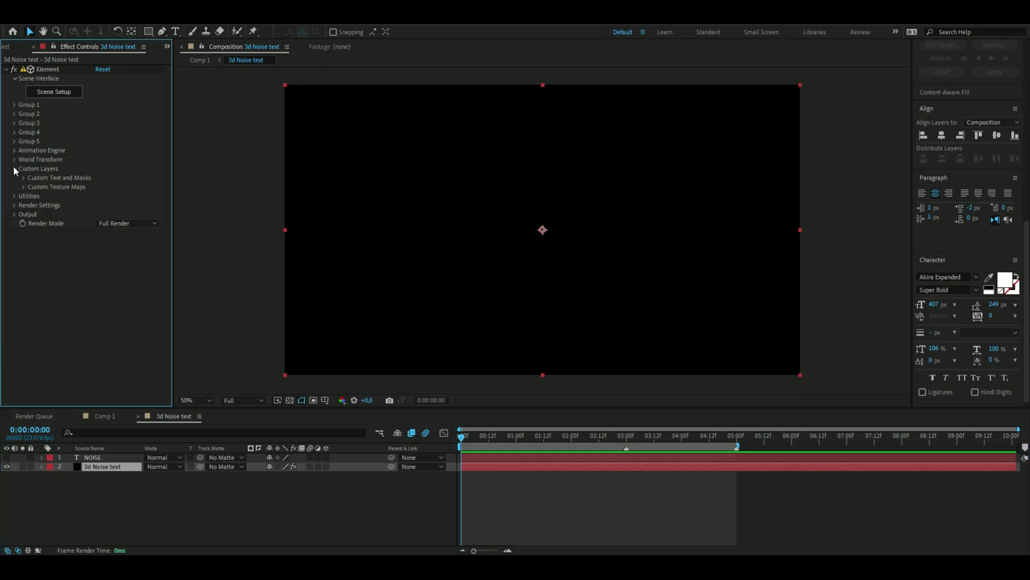
pyautogui.click(24, 177)
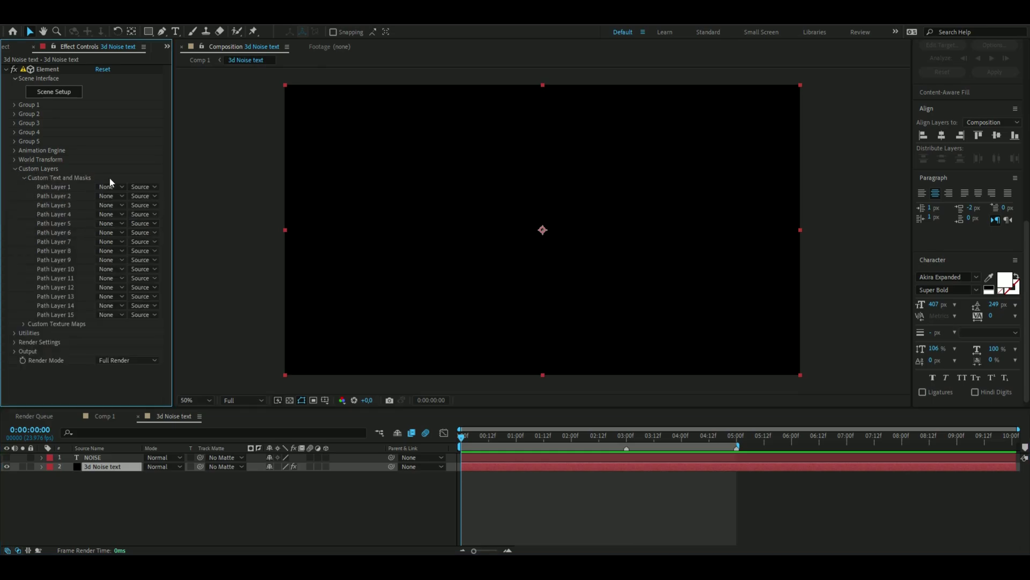
pyautogui.click(118, 187)
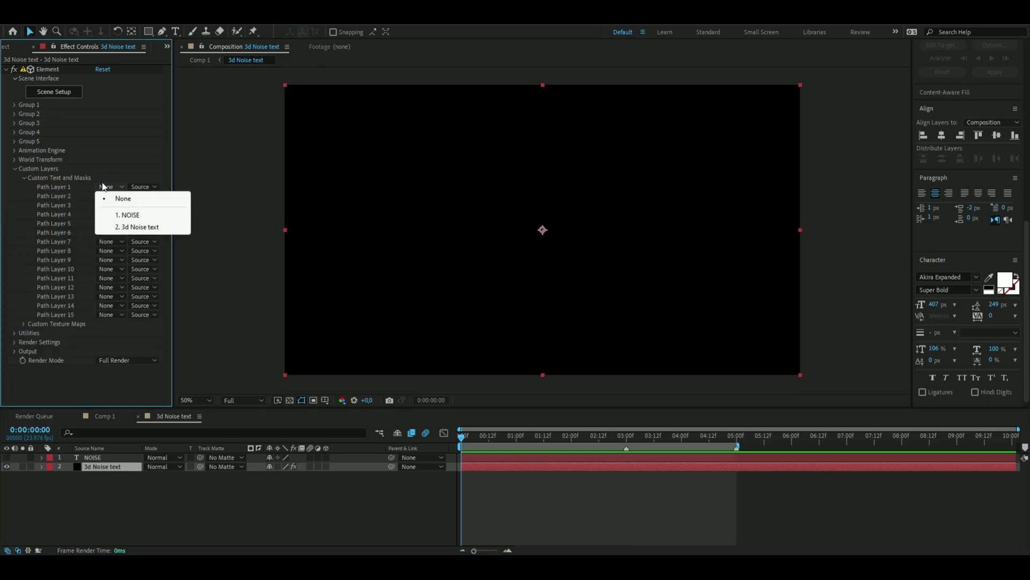
pyautogui.click(145, 217)
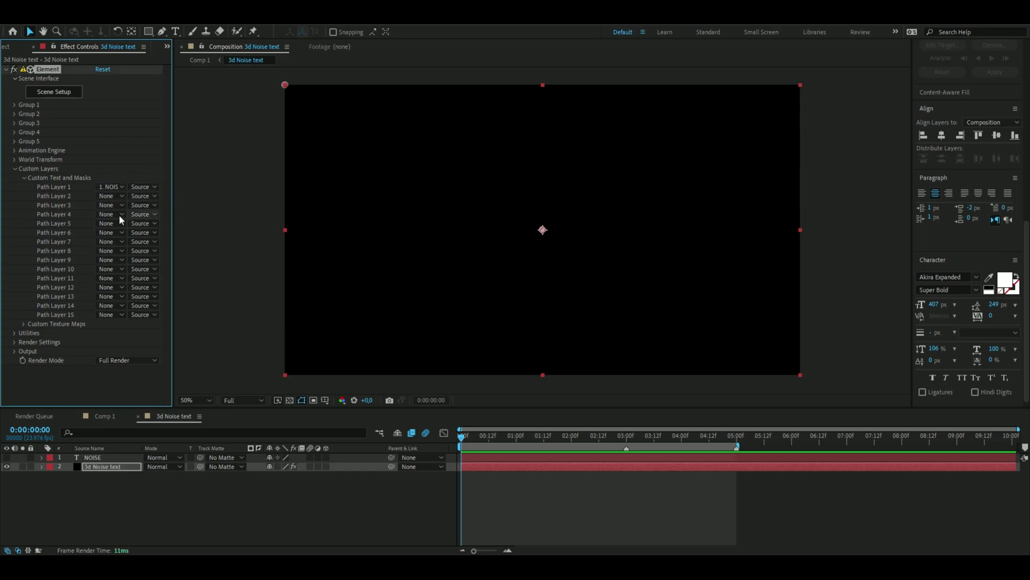
# Step: In Element's Scene Setup, extrude the NOISE text and set Bevel Scale to 15
pyautogui.click(53, 93)
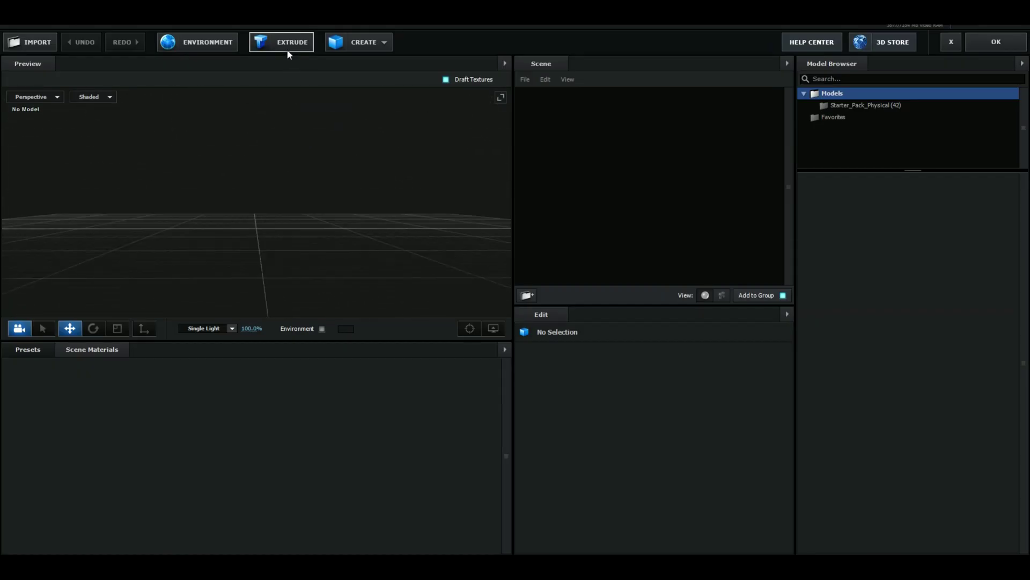
pyautogui.click(287, 49)
pyautogui.click(607, 455)
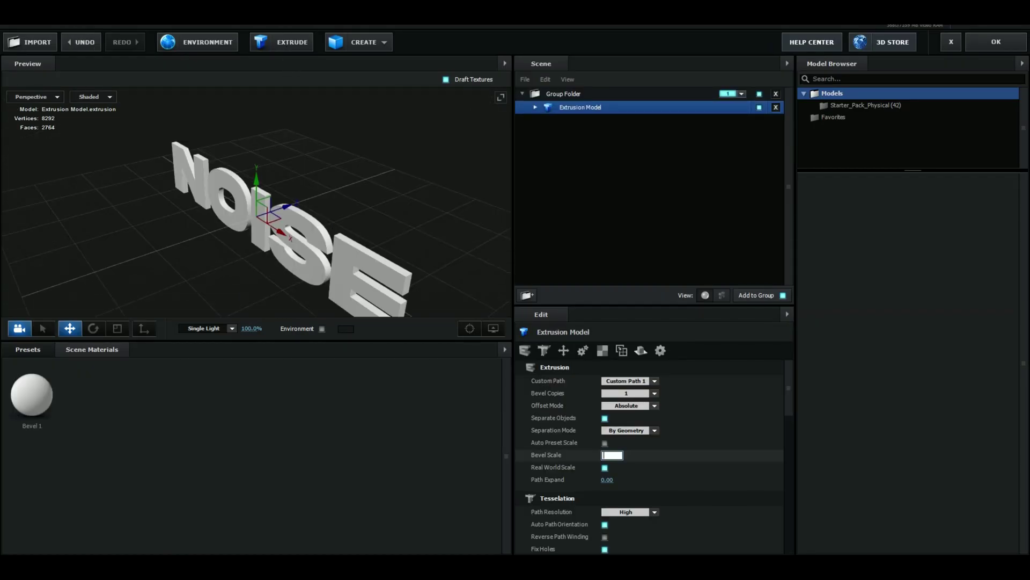
pyautogui.write('15')
pyautogui.press('Return')
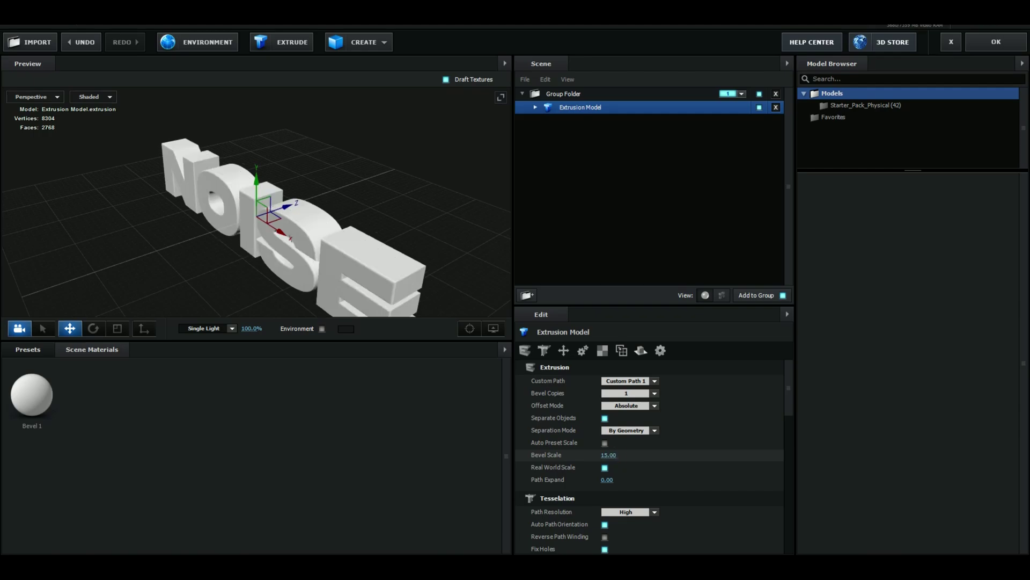
# Step: Apply the Chrome physical material preset to the NOISE model
pyautogui.click(33, 353)
pyautogui.click(54, 423)
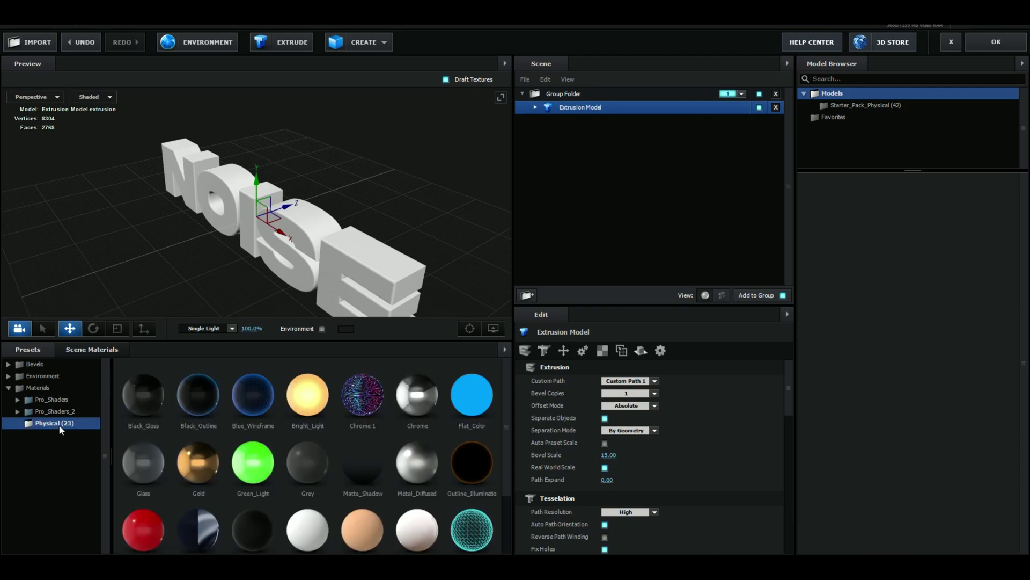
pyautogui.moveTo(427, 420); pyautogui.dragTo(324, 231)
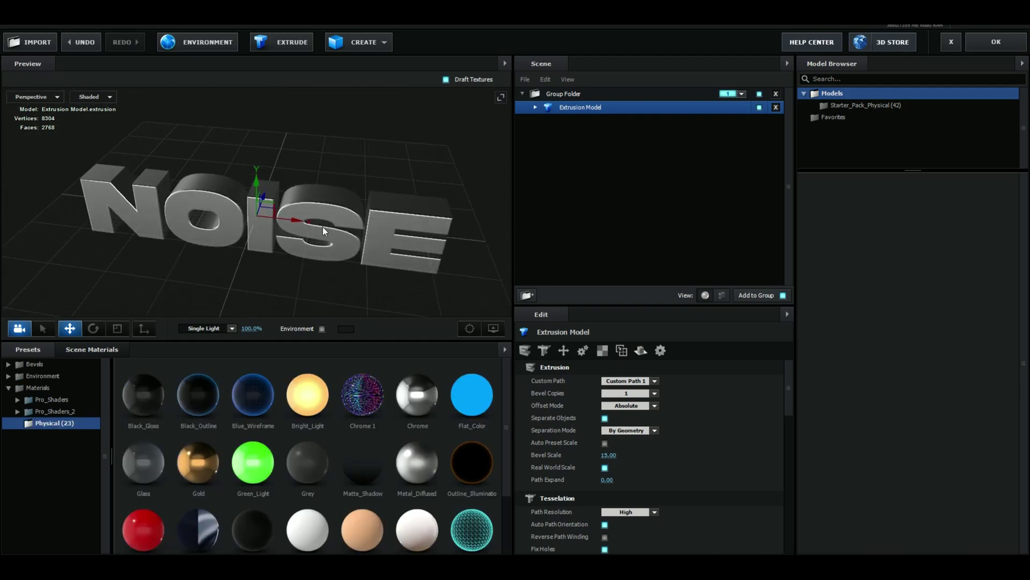
# Step: Back in the comp, keyframe Group 1's X and Y Rotation, with Y Rotation at -90°
pyautogui.click(991, 37)
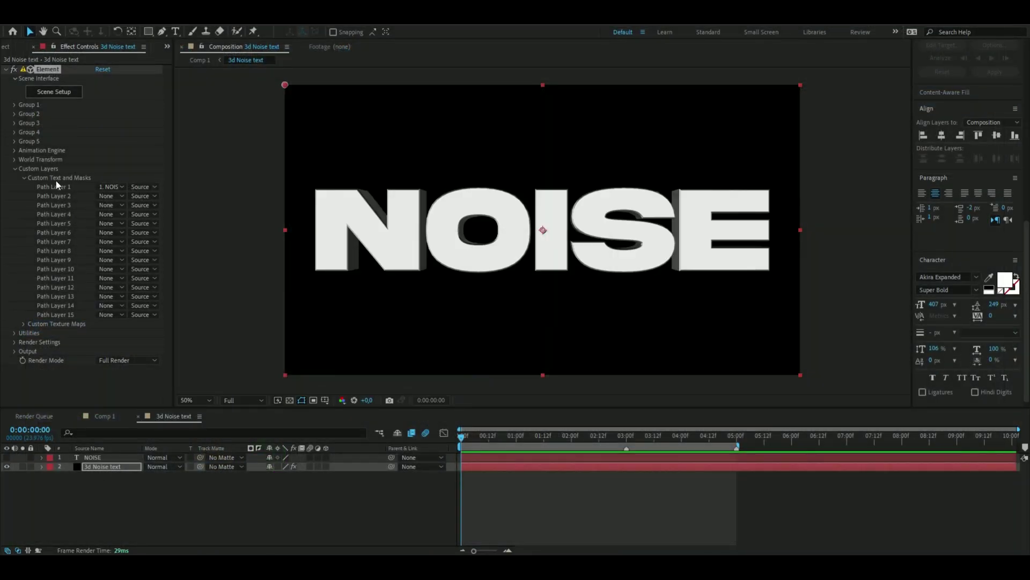
pyautogui.click(13, 169)
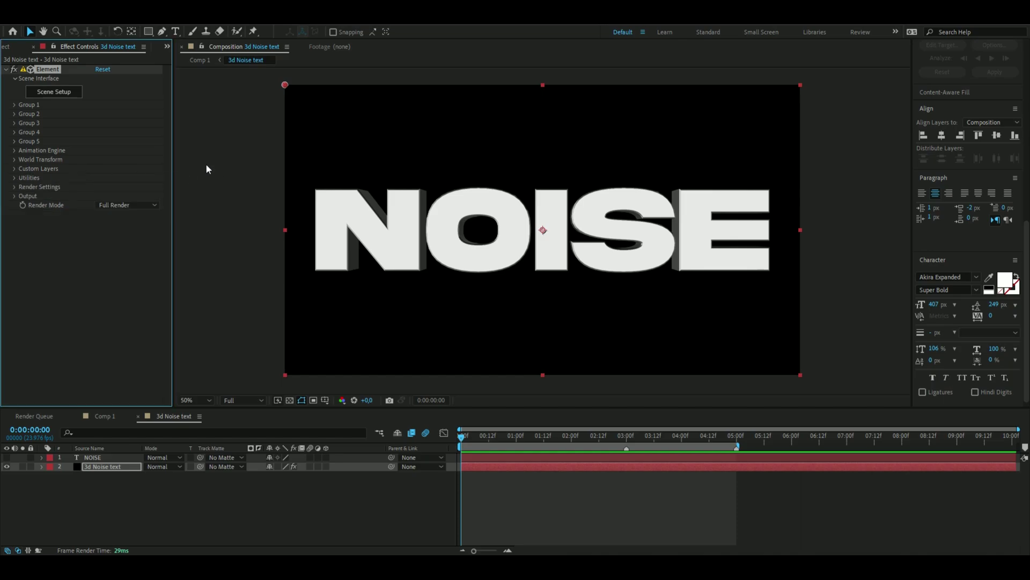
pyautogui.click(14, 104)
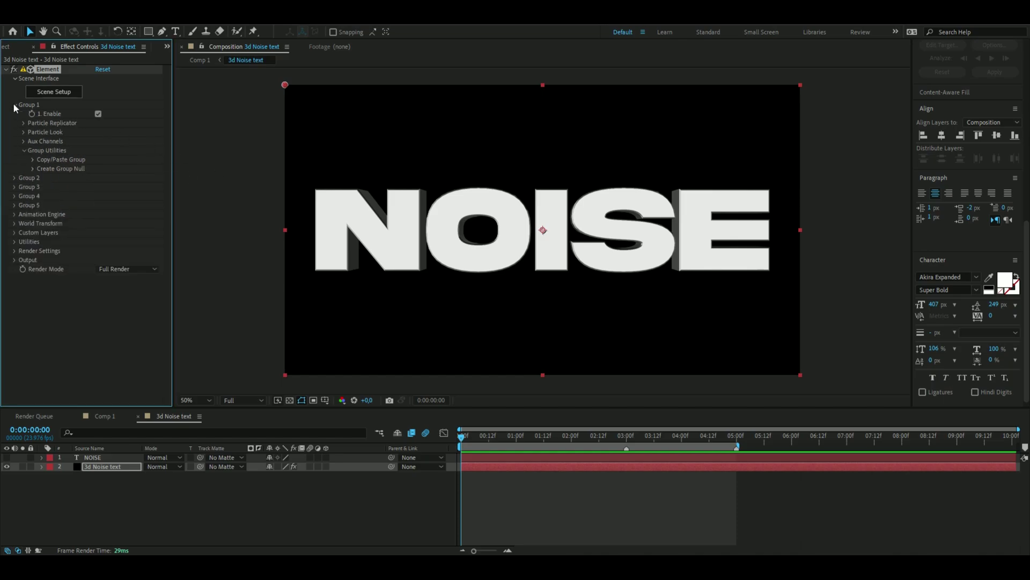
pyautogui.click(23, 132)
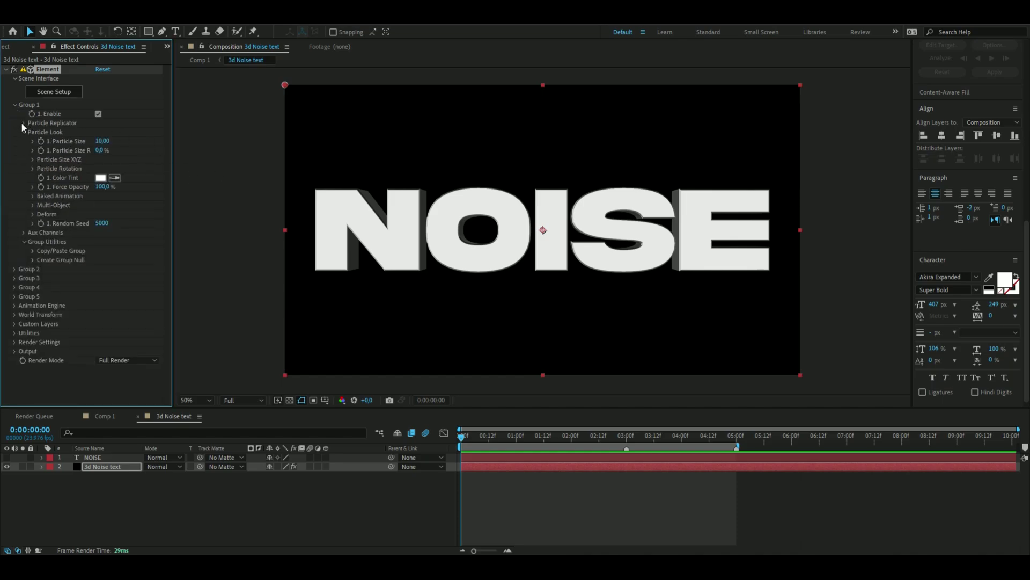
pyautogui.click(22, 122)
pyautogui.click(32, 168)
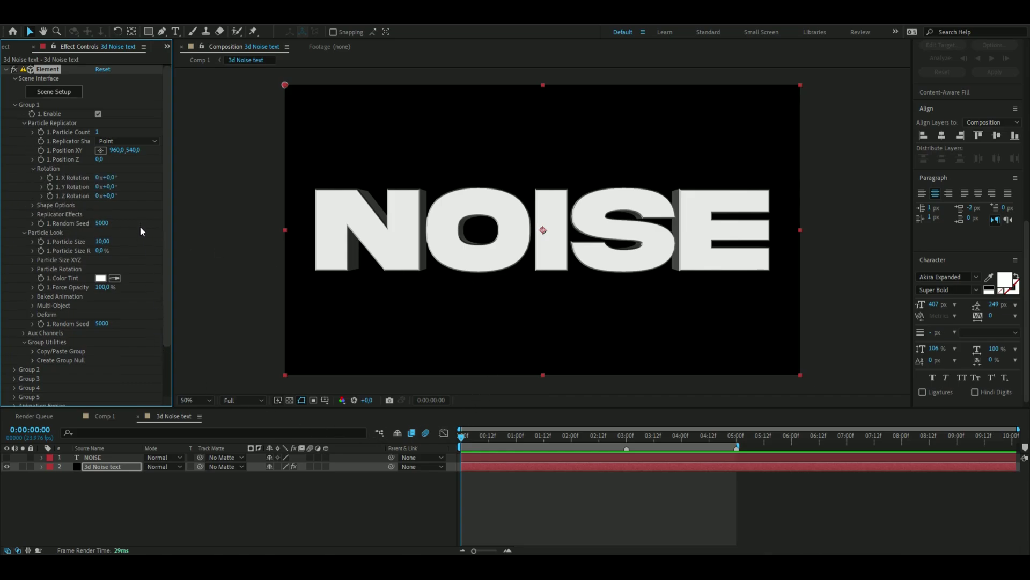
pyautogui.click(50, 178)
pyautogui.click(50, 187)
pyautogui.moveTo(110, 187); pyautogui.dragTo(63, 192)
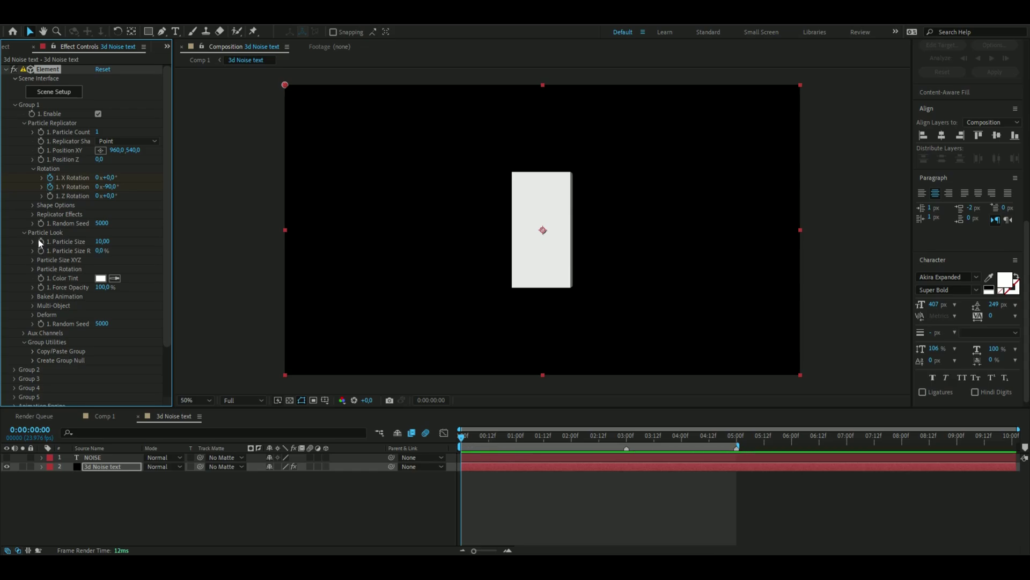
# Step: Set Element's Particle Size to 0 at the first frame
pyautogui.click(103, 241)
pyautogui.write('0')
pyautogui.press('Return')
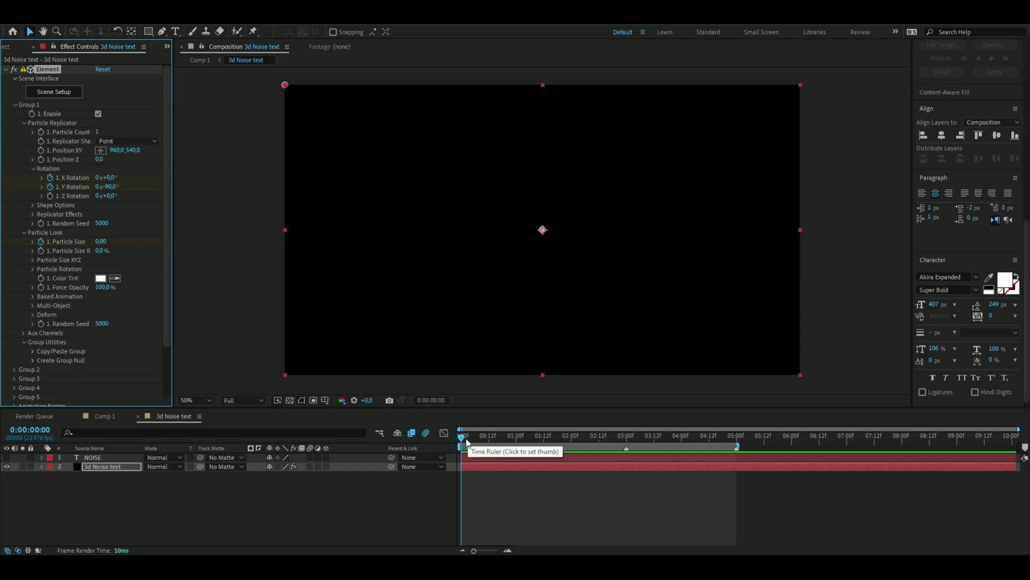
# Step: At 5 seconds, set Particle Size to 10.40 and rotate to about -14° X, +25° Y
pyautogui.moveTo(469, 434); pyautogui.dragTo(736, 469)
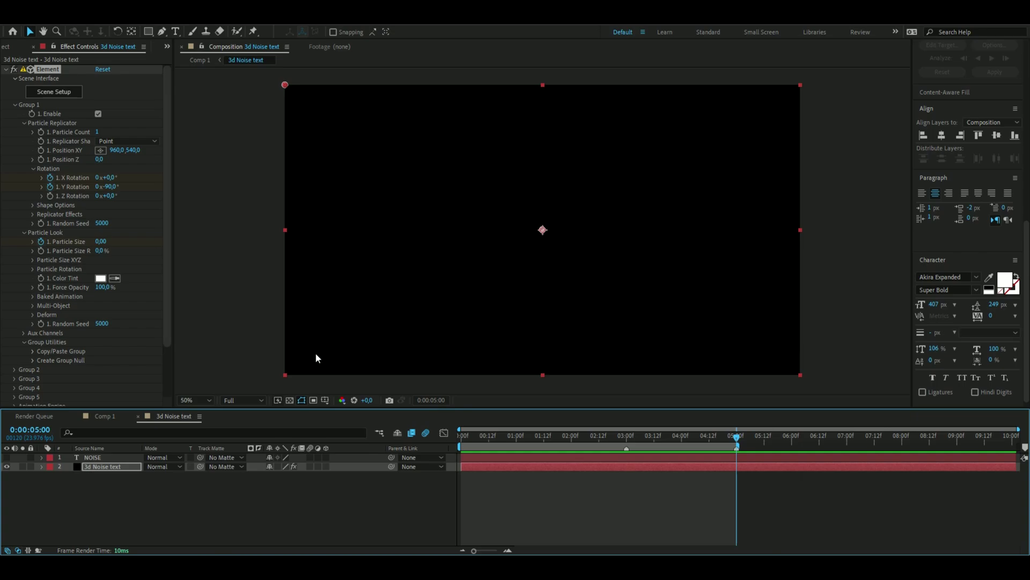
pyautogui.click(102, 242)
pyautogui.write('01')
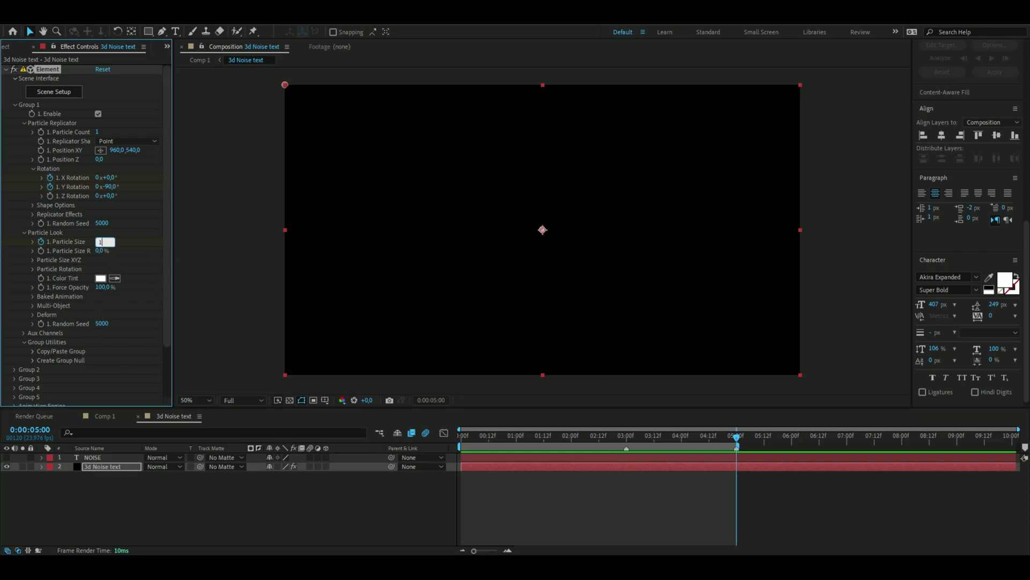
pyautogui.write('0.4')
pyautogui.press('Return')
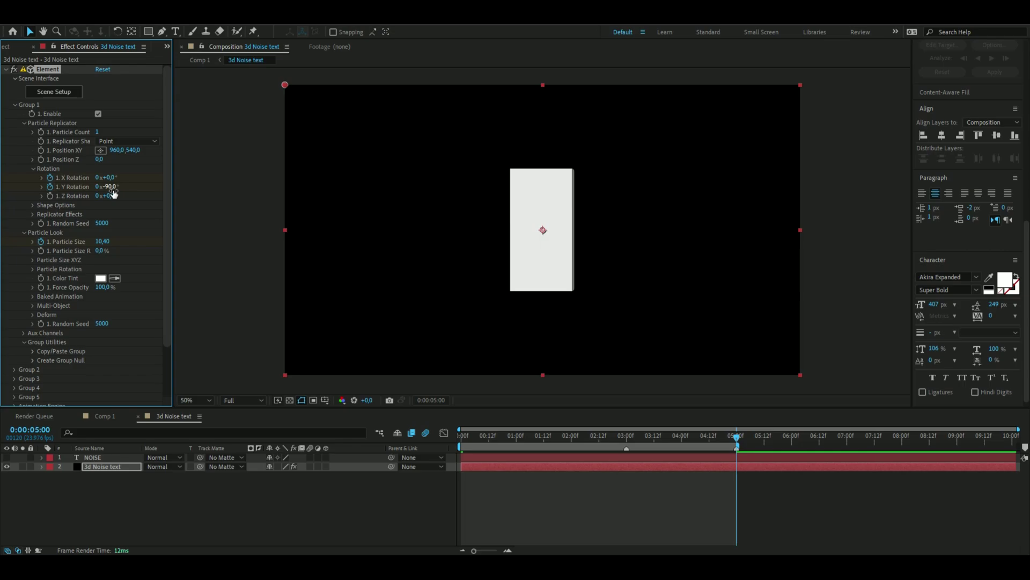
pyautogui.moveTo(114, 193); pyautogui.dragTo(170, 192)
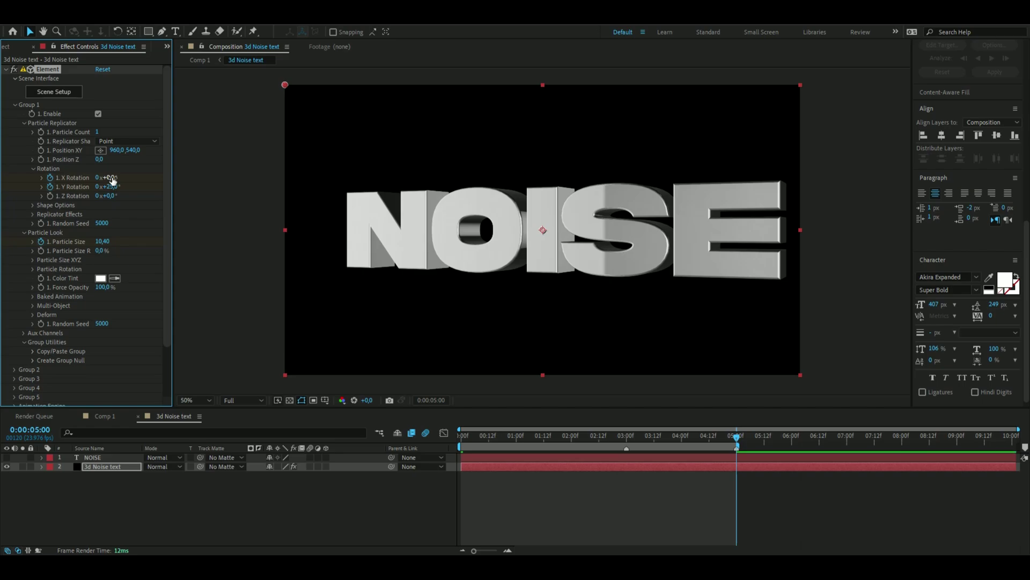
pyautogui.moveTo(113, 180); pyautogui.dragTo(110, 182)
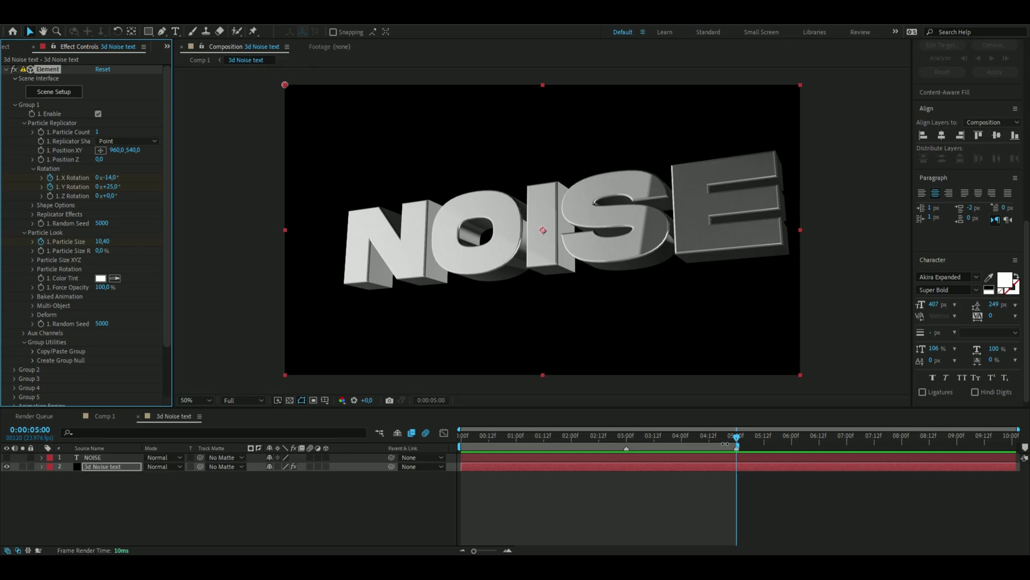
pyautogui.moveTo(737, 441); pyautogui.dragTo(380, 452)
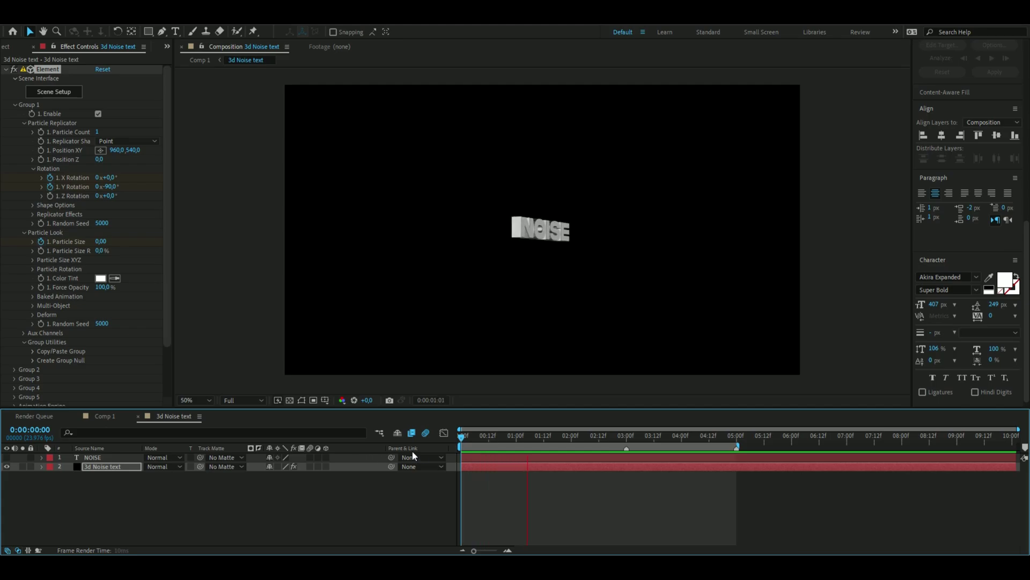
# Step: Stop the preview and reveal Element's Group 1 Rotation properties in the timeline
pyautogui.click(465, 438)
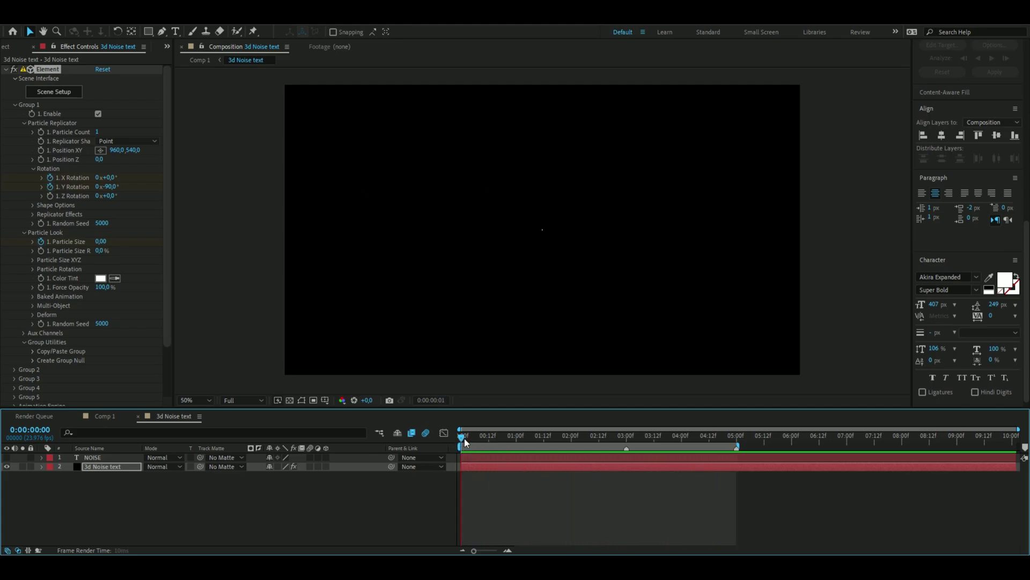
pyautogui.moveTo(465, 438); pyautogui.dragTo(498, 438)
pyautogui.click(42, 467)
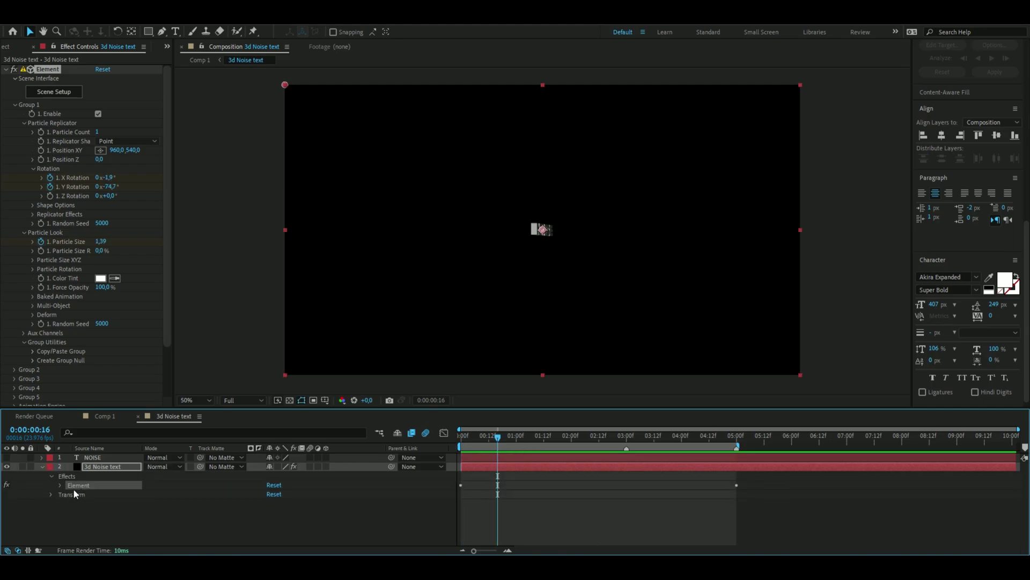
pyautogui.click(61, 485)
pyautogui.scroll(-2, 92, 502)
pyautogui.click(69, 477)
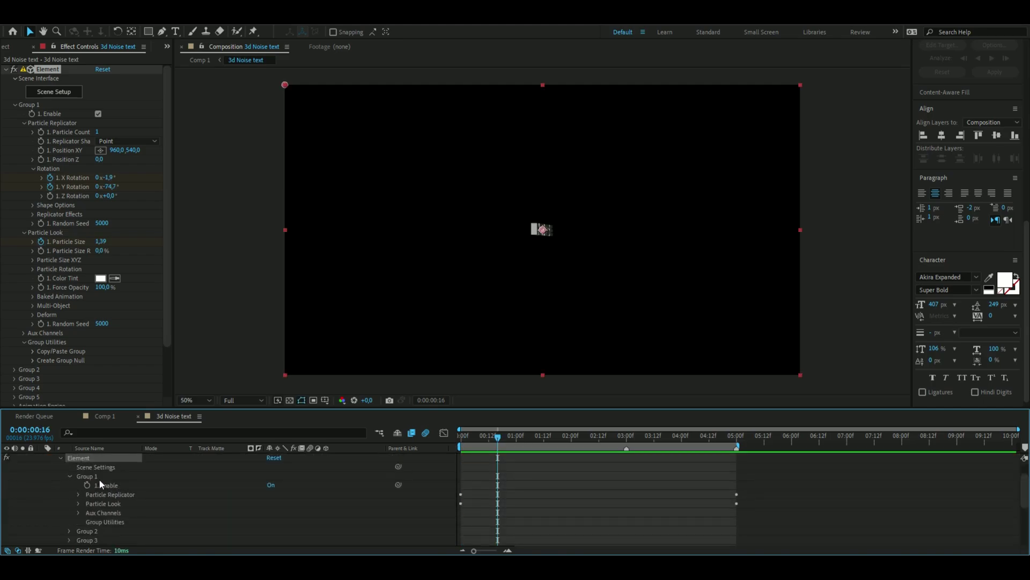
pyautogui.click(79, 494)
pyautogui.scroll(-2, 88, 507)
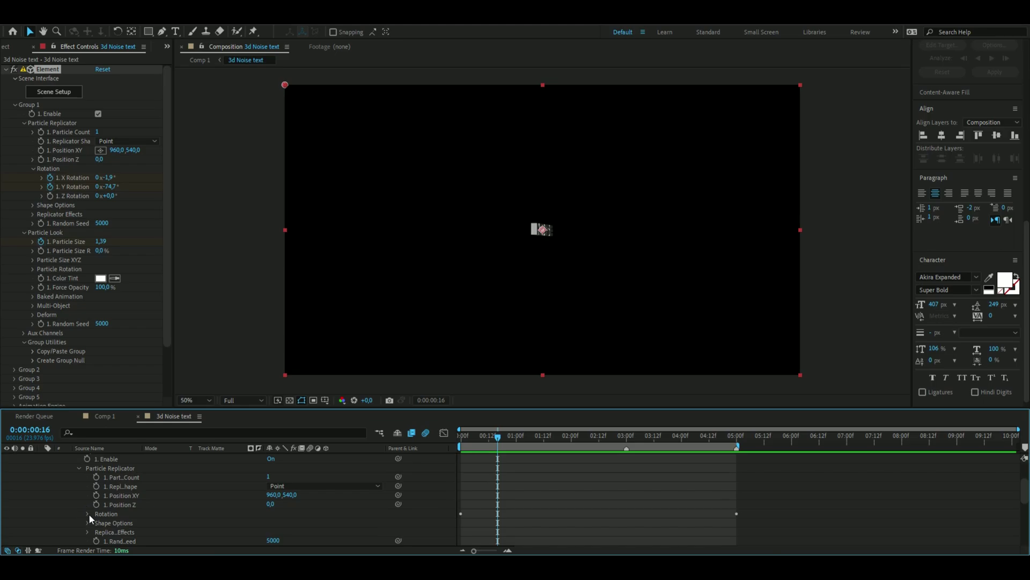
pyautogui.click(129, 522)
pyautogui.scroll(-3, 123, 523)
pyautogui.click(88, 500)
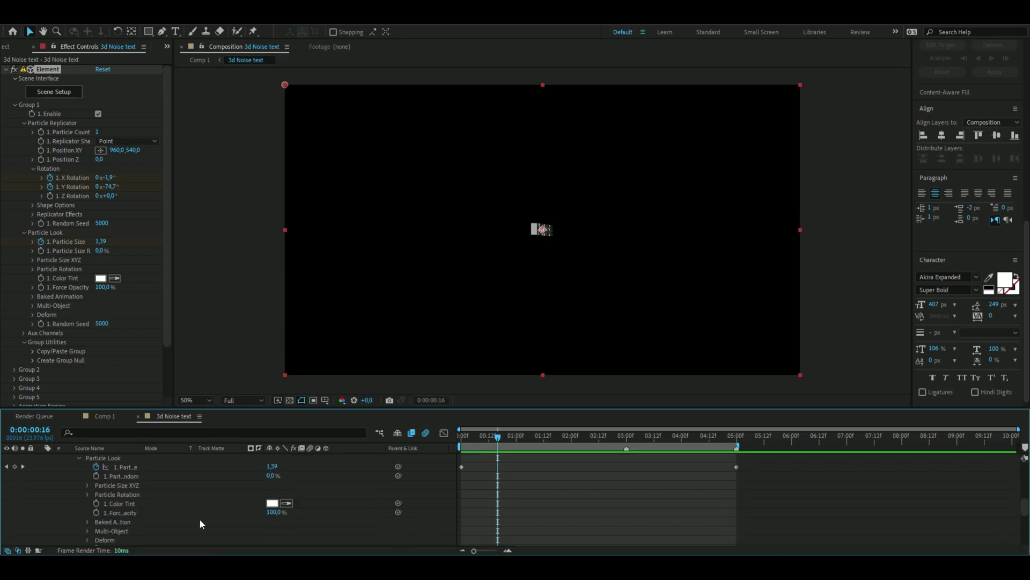
pyautogui.scroll(3, 198, 518)
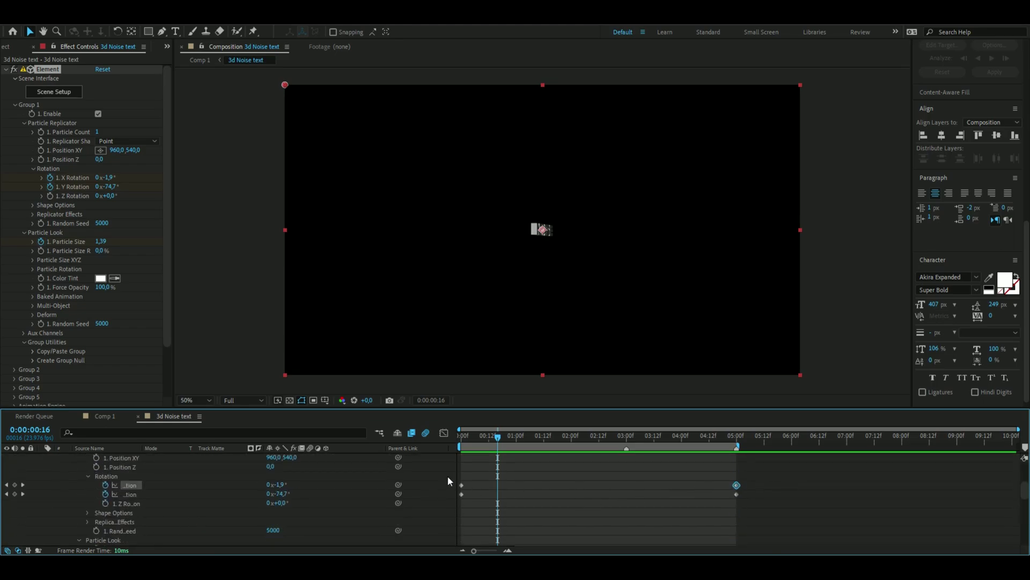
# Step: Select all four X and Y Rotation keyframes
pyautogui.click(461, 485)
pyautogui.moveTo(459, 472); pyautogui.dragTo(668, 500)
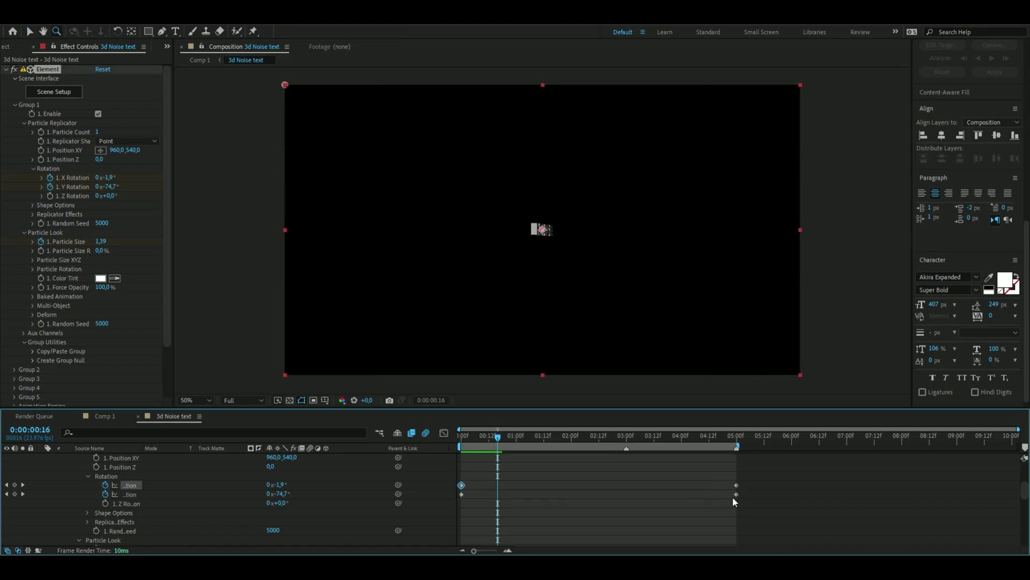
pyautogui.moveTo(745, 480); pyautogui.dragTo(459, 498)
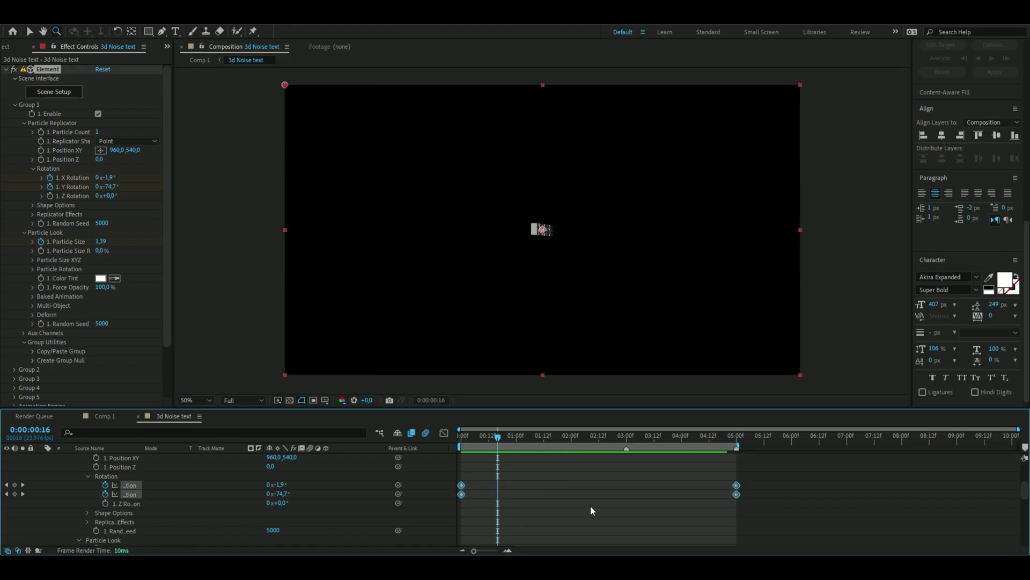
# Step: Easy Ease the rotation keyframes and give X Rotation a steep ease-out speed curve
pyautogui.press('F9')
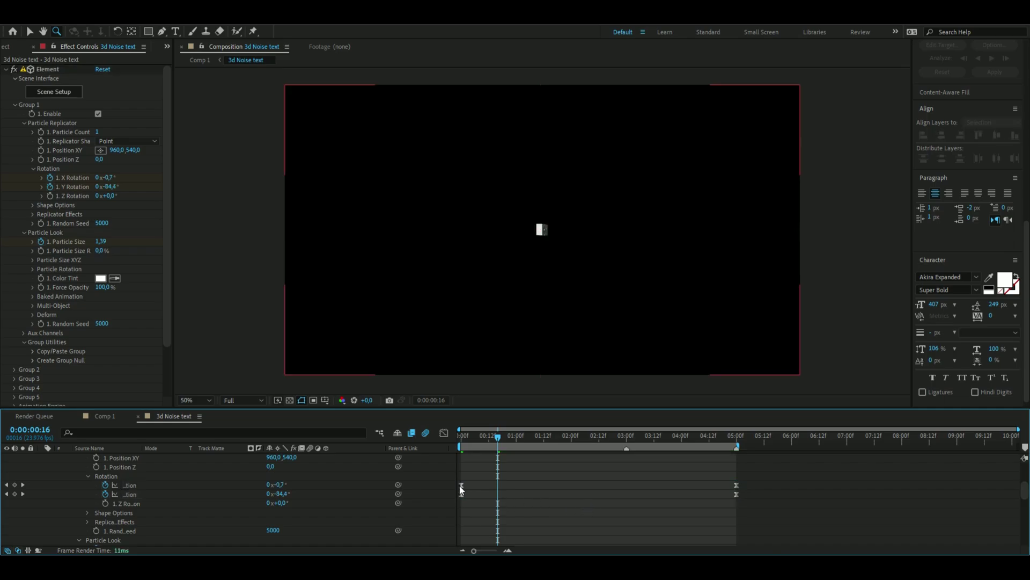
pyautogui.click(460, 485)
pyautogui.click(444, 433)
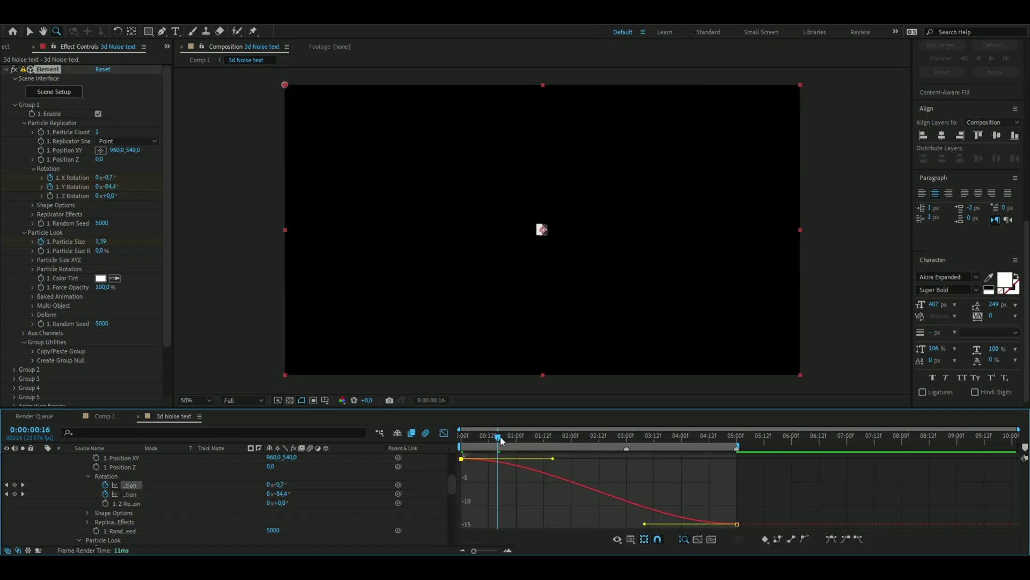
pyautogui.press('v')
pyautogui.press('Home')
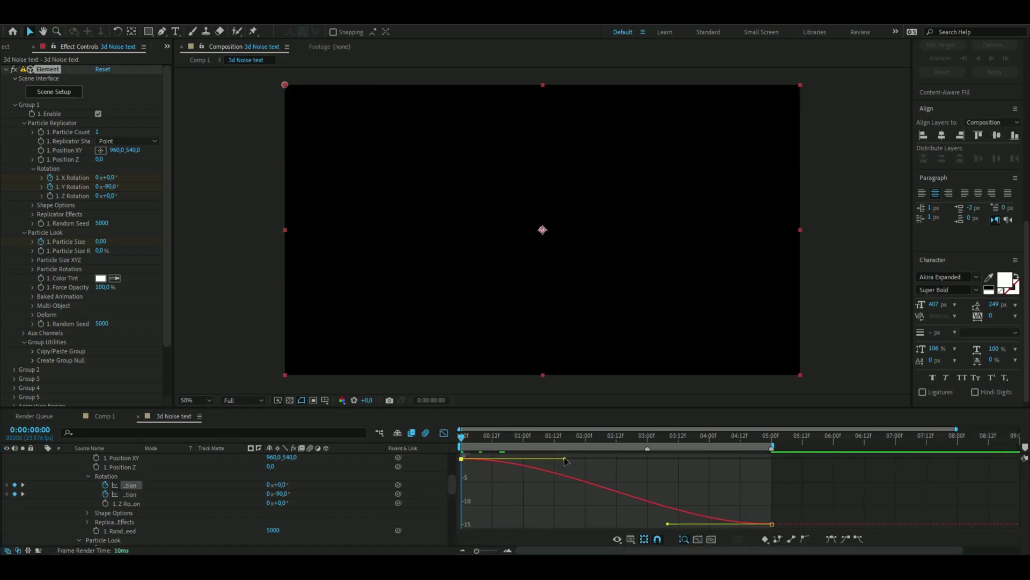
pyautogui.moveTo(564, 461); pyautogui.dragTo(436, 526)
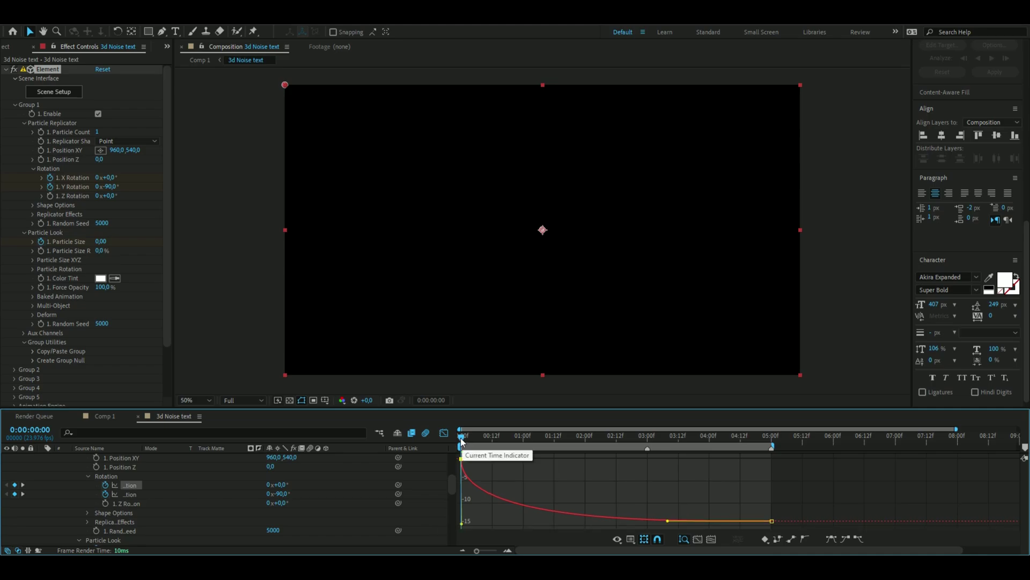
pyautogui.moveTo(464, 442); pyautogui.dragTo(462, 497)
# Step: Reshape the Y Rotation speed curve to start fast and settle slowly
pyautogui.hotkey('shift', 'F3')
pyautogui.click(461, 494)
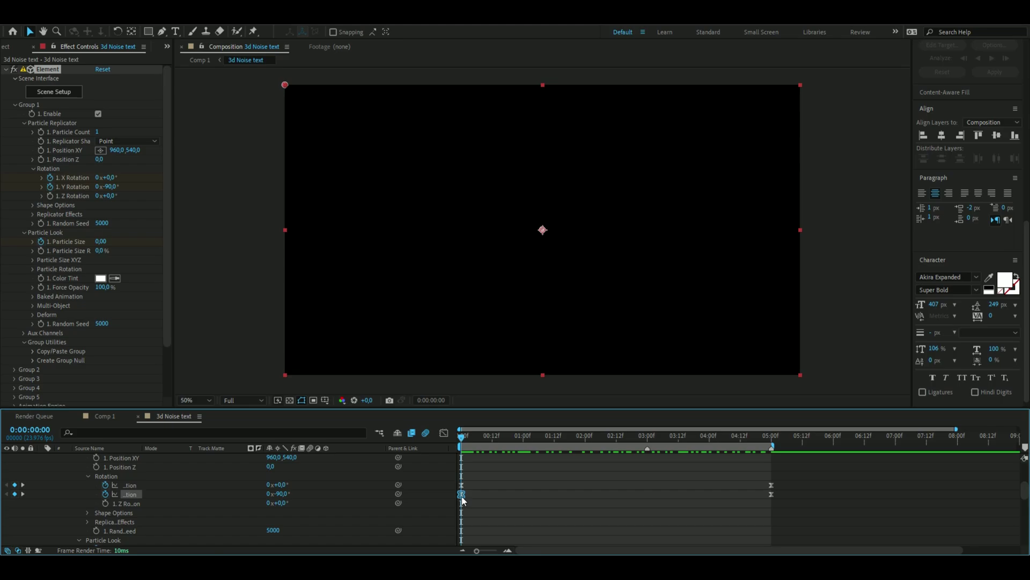
pyautogui.click(445, 434)
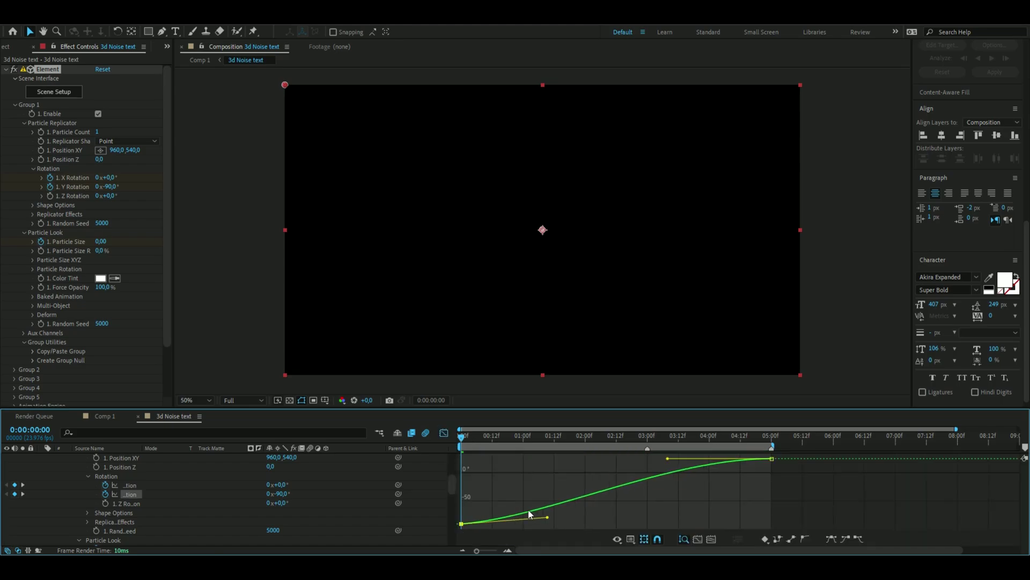
pyautogui.moveTo(529, 514); pyautogui.dragTo(360, 459)
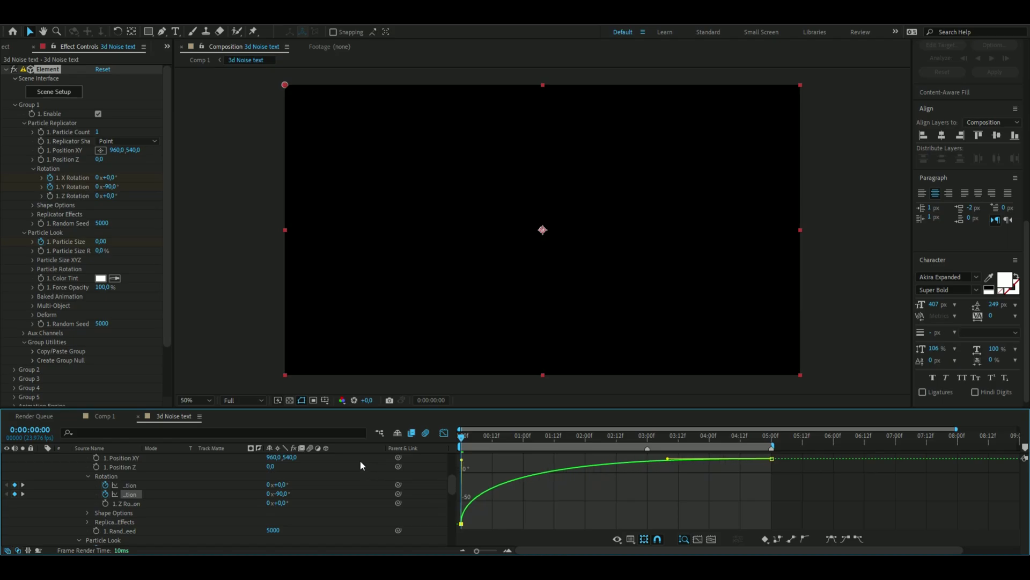
pyautogui.click(444, 432)
# Step: Easy Ease both Particle Size keyframes and steepen their speed curve for a fast start
pyautogui.scroll(-1, 773, 523)
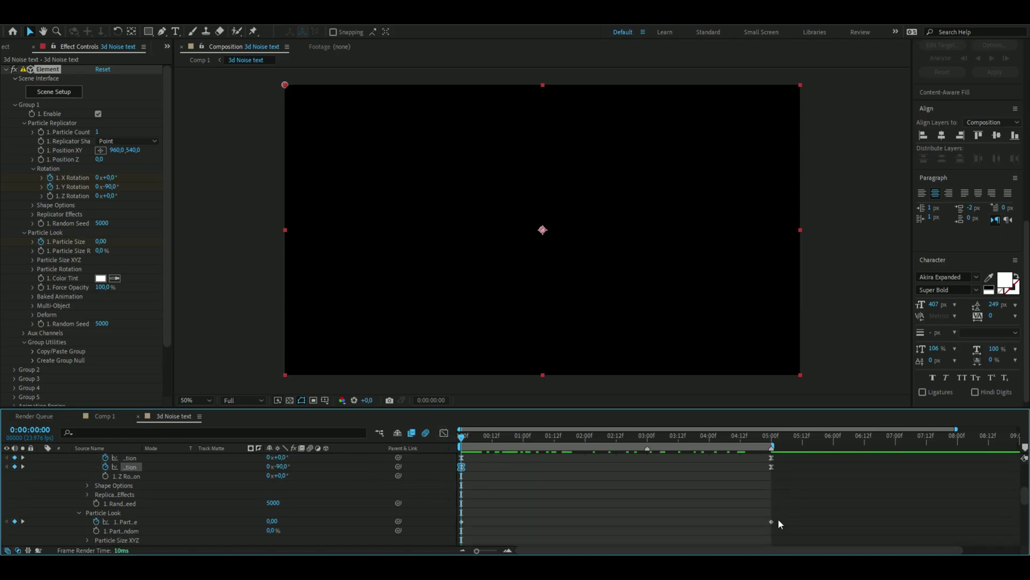
pyautogui.moveTo(787, 512); pyautogui.dragTo(461, 533)
pyautogui.press('F9')
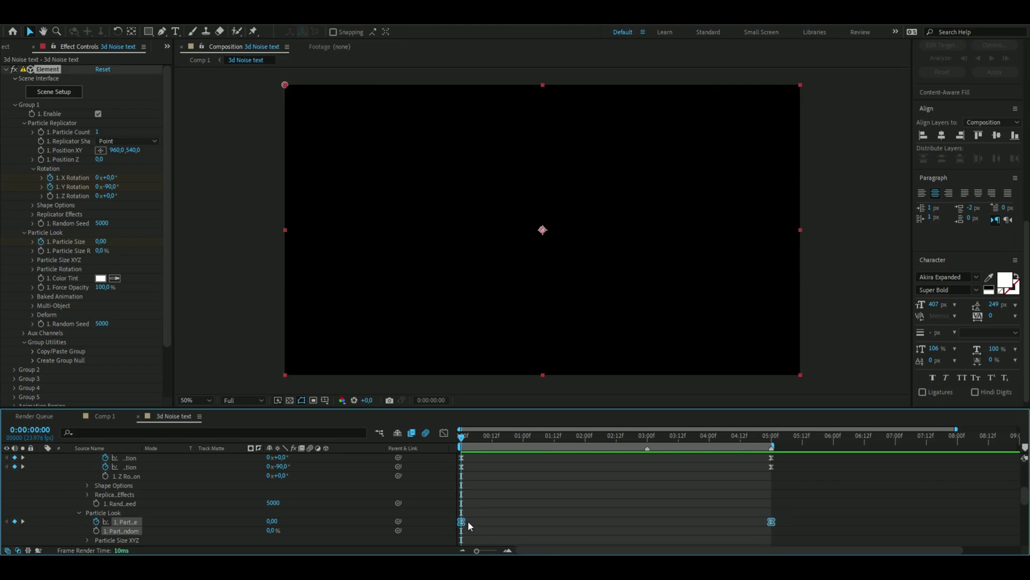
pyautogui.click(444, 433)
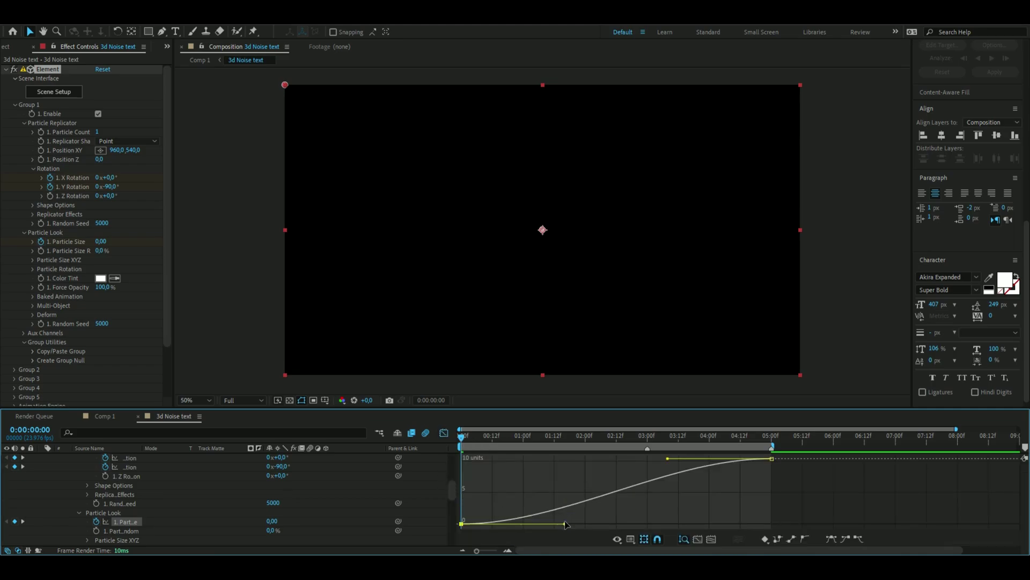
pyautogui.moveTo(565, 523); pyautogui.dragTo(494, 456)
pyautogui.click(445, 433)
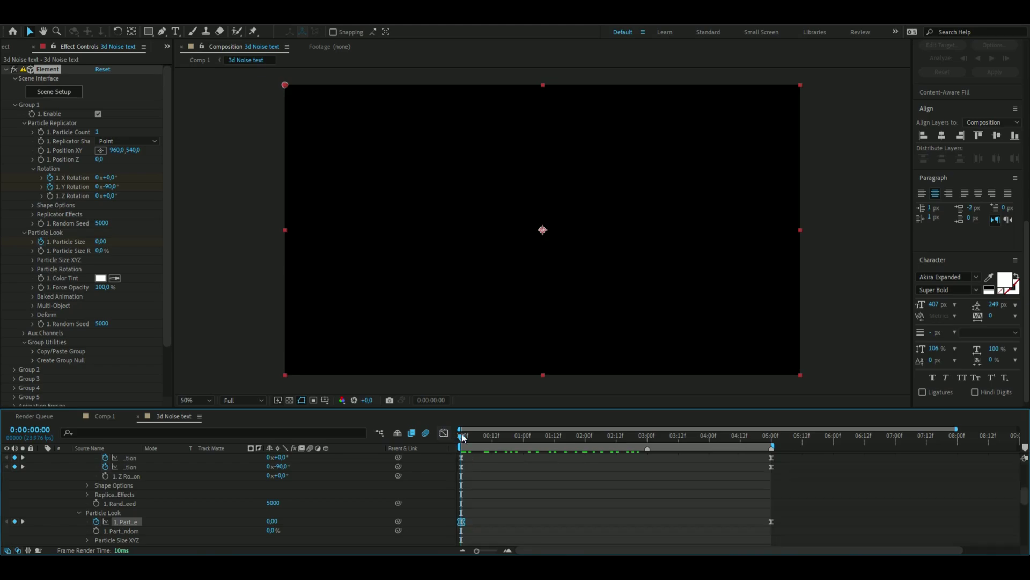
# Step: Preview the animation, stopping at 0:00:00:20, and collapse the 3d Noise text layer's properties
pyautogui.press('space')
pyautogui.press('space')
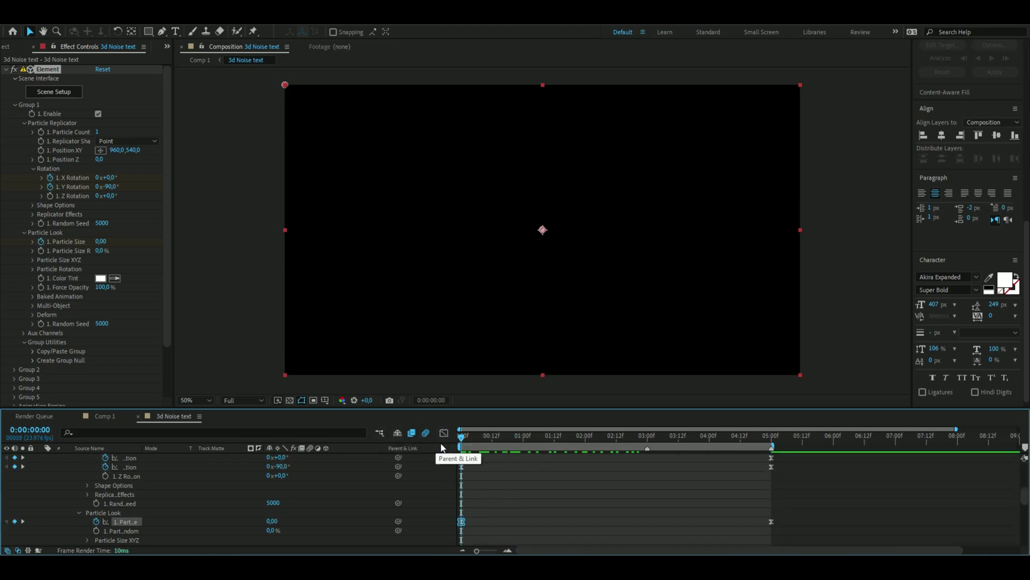
pyautogui.press('space')
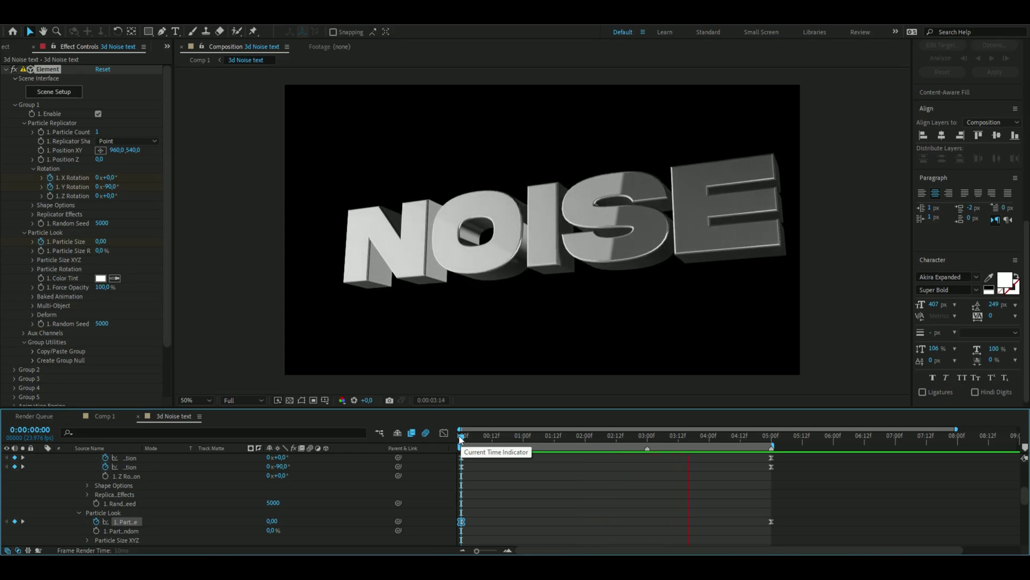
pyautogui.press('space')
pyautogui.scroll(3, 352, 515)
pyautogui.press('e')
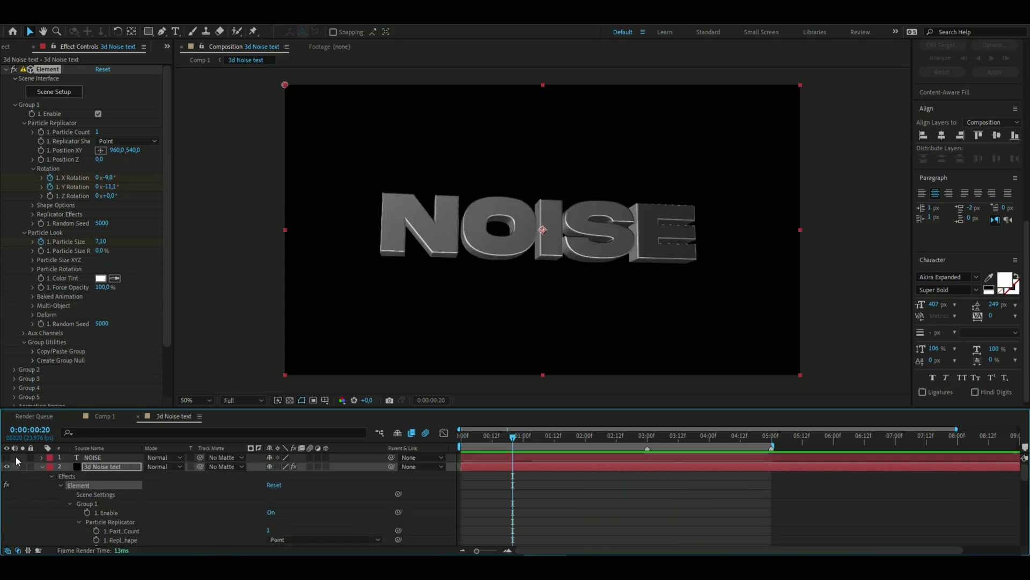
pyautogui.click(40, 467)
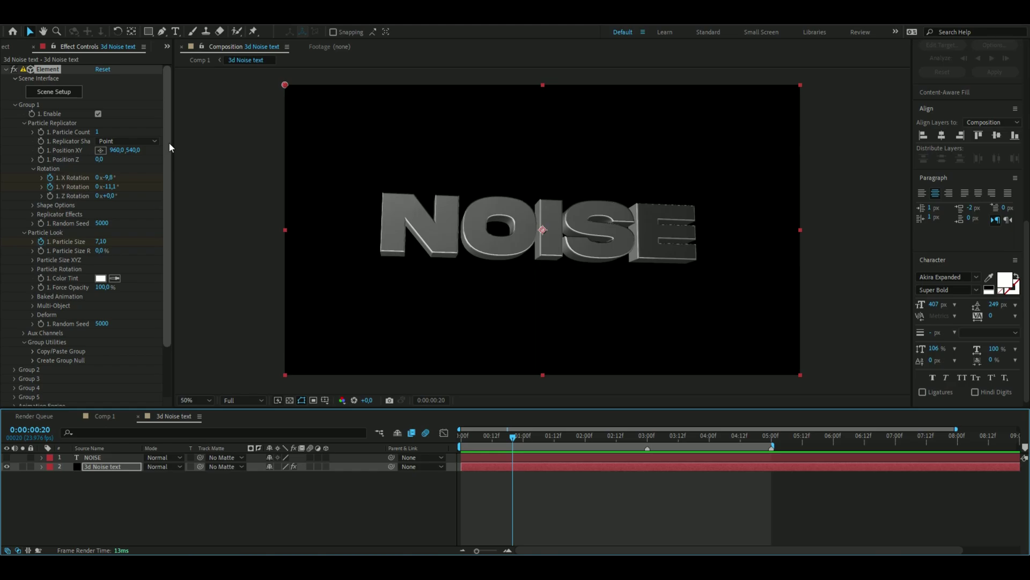
# Step: Enable Element's SSAO ambient occlusion with an intensity of 50.0
pyautogui.scroll(-3, 165, 181)
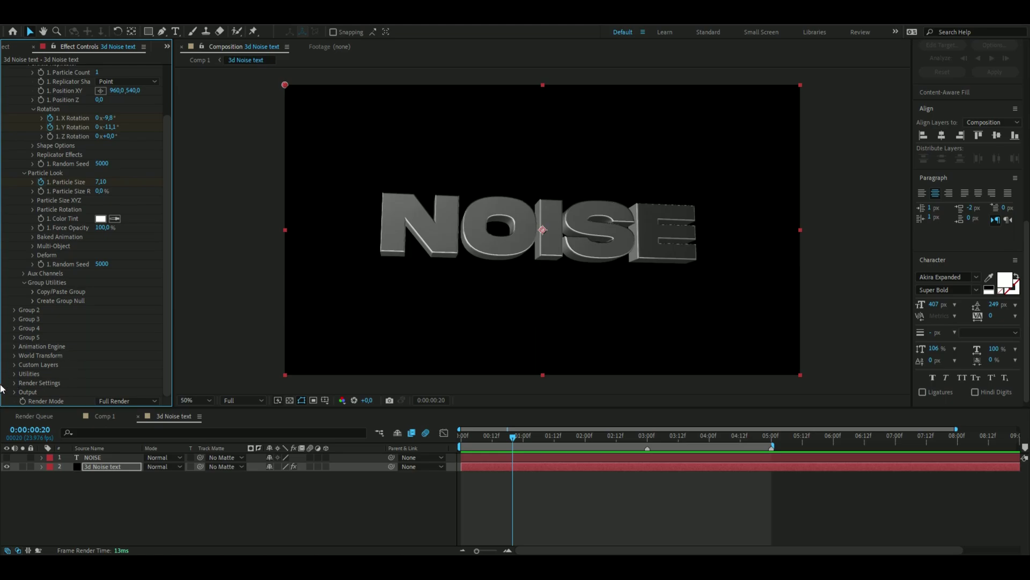
pyautogui.click(14, 382)
pyautogui.click(22, 319)
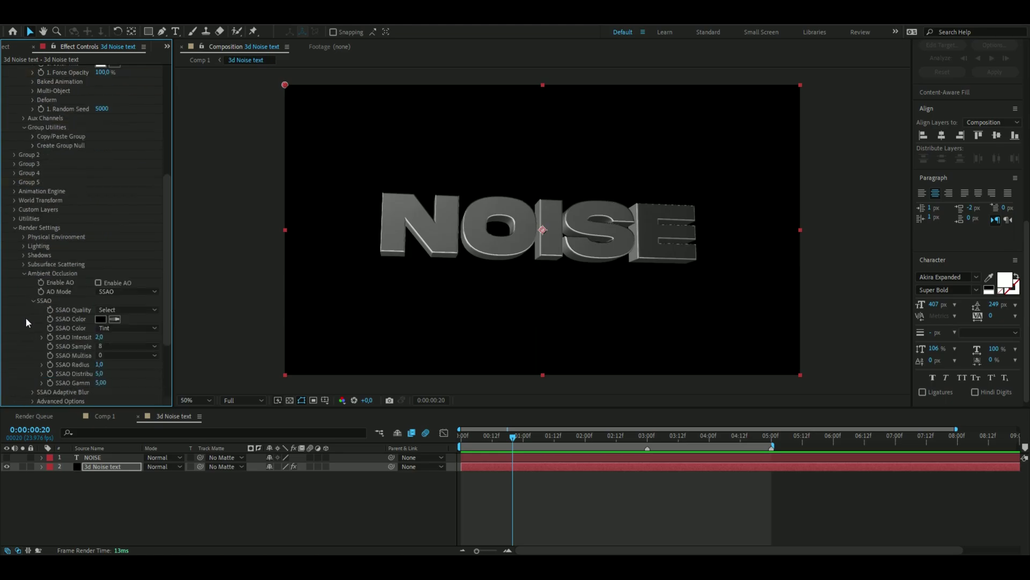
pyautogui.click(99, 284)
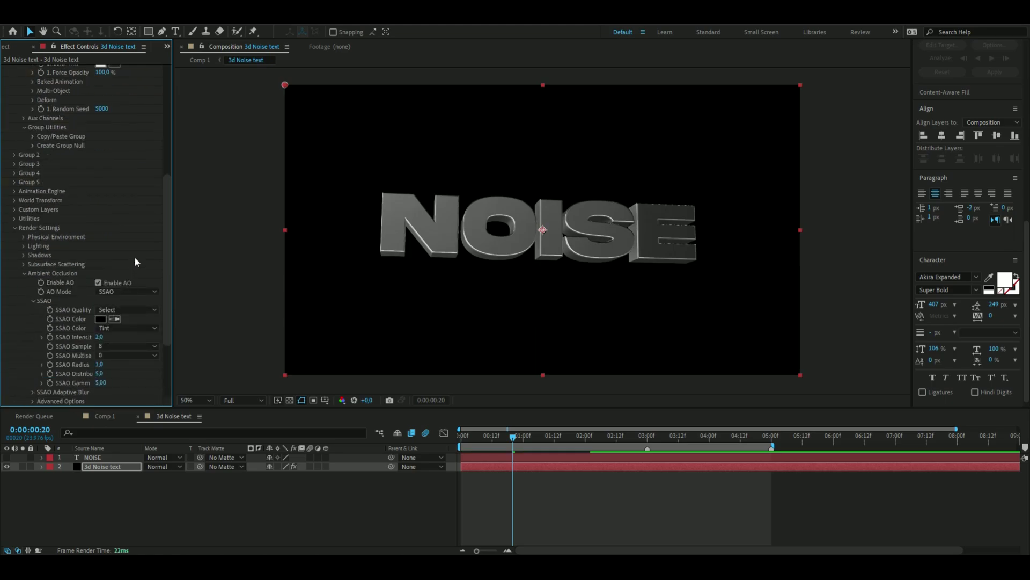
pyautogui.click(99, 337)
pyautogui.write('10')
pyautogui.press('Return')
pyautogui.moveTo(168, 334); pyautogui.dragTo(172, 334)
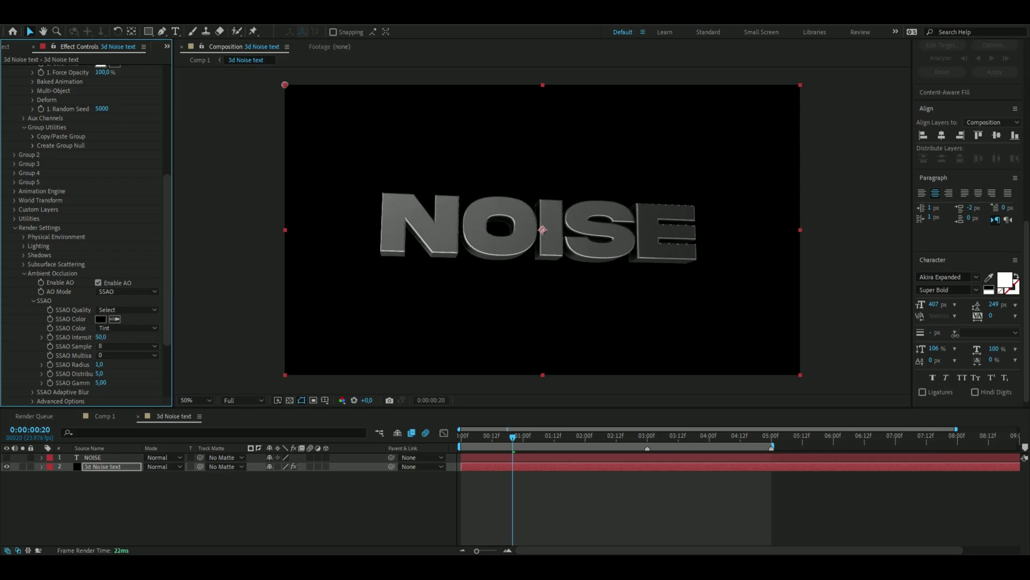
pyautogui.click(99, 283)
pyautogui.click(98, 283)
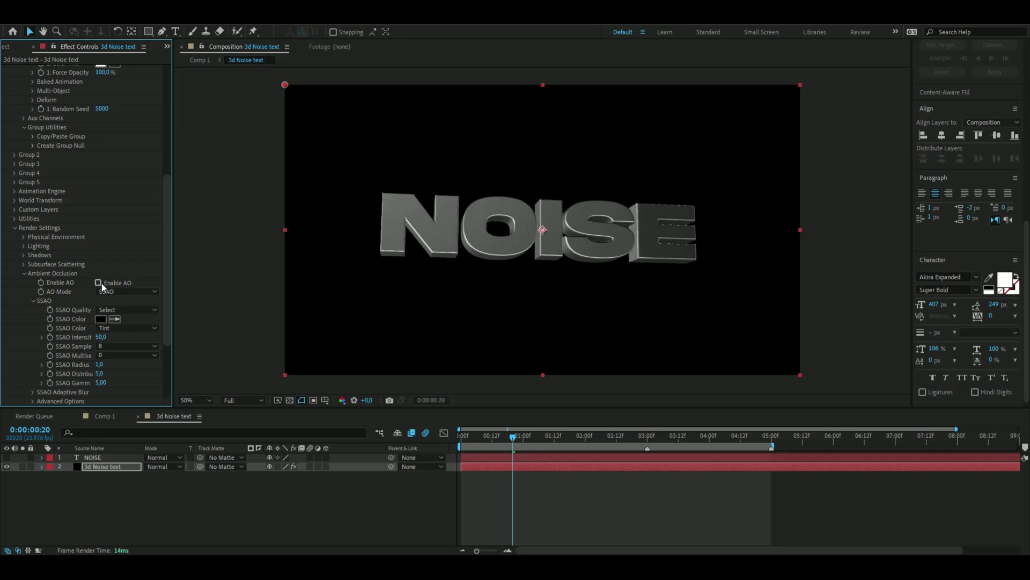
pyautogui.press('.')
pyautogui.press('.')
pyautogui.press(',')
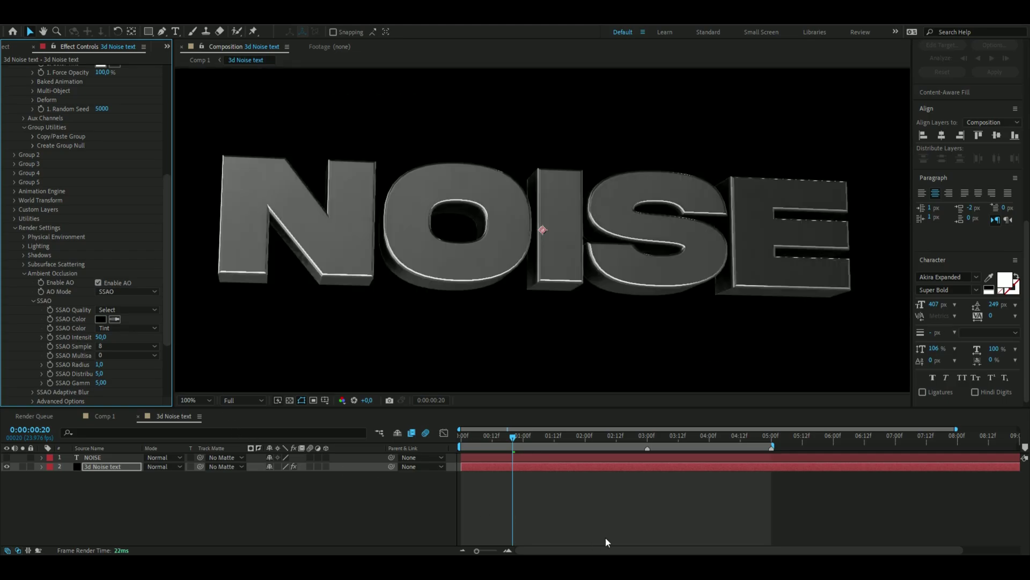
# Step: Turn on motion blur for the 3d Noise text layer and preview from the start
pyautogui.click(310, 467)
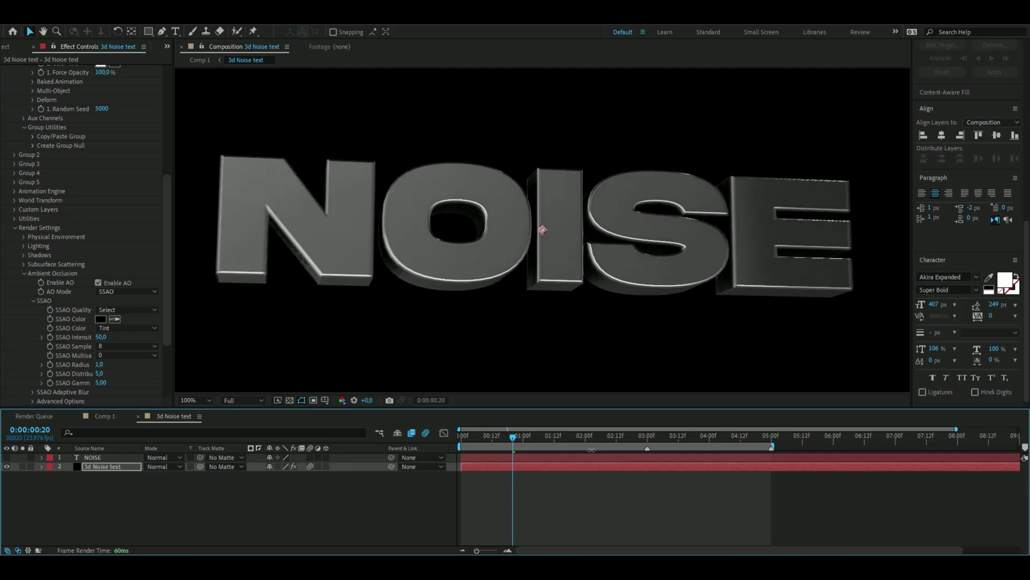
pyautogui.press('Home')
pyautogui.press(',')
pyautogui.press('space')
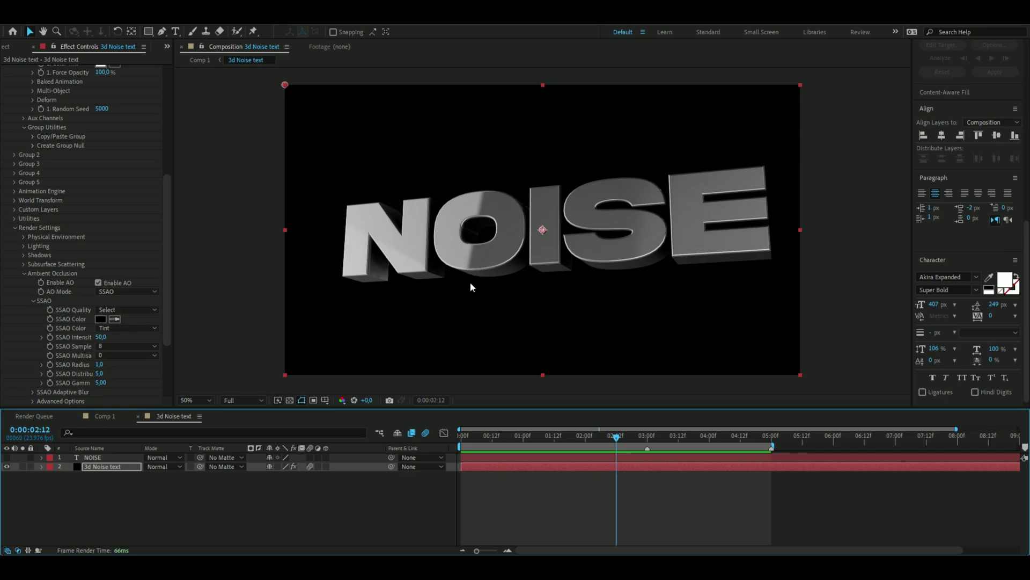
# Step: Rotate the Element physical environment 90° on Y, then preview the relit NOISE letters
pyautogui.click(24, 274)
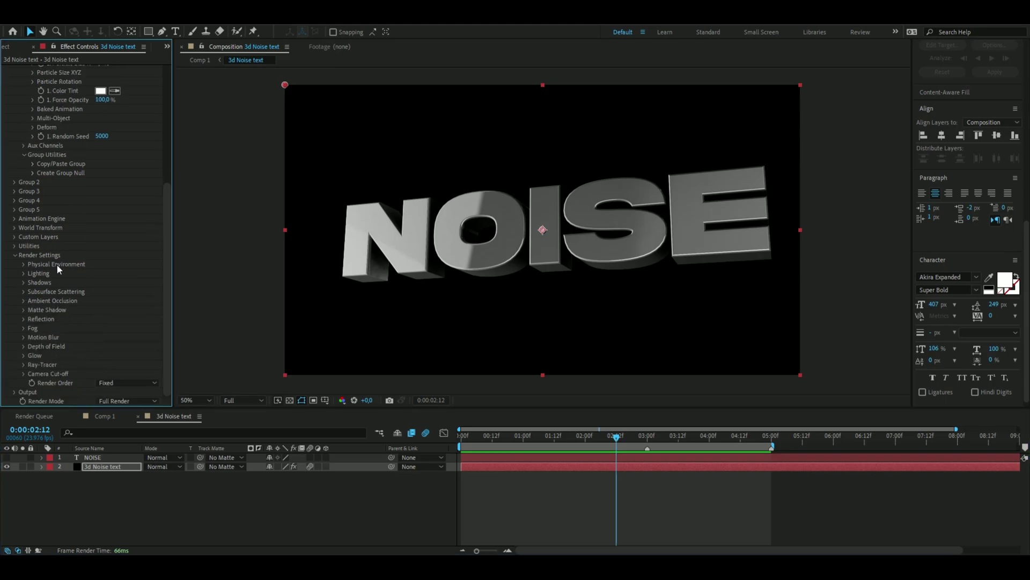
pyautogui.click(23, 264)
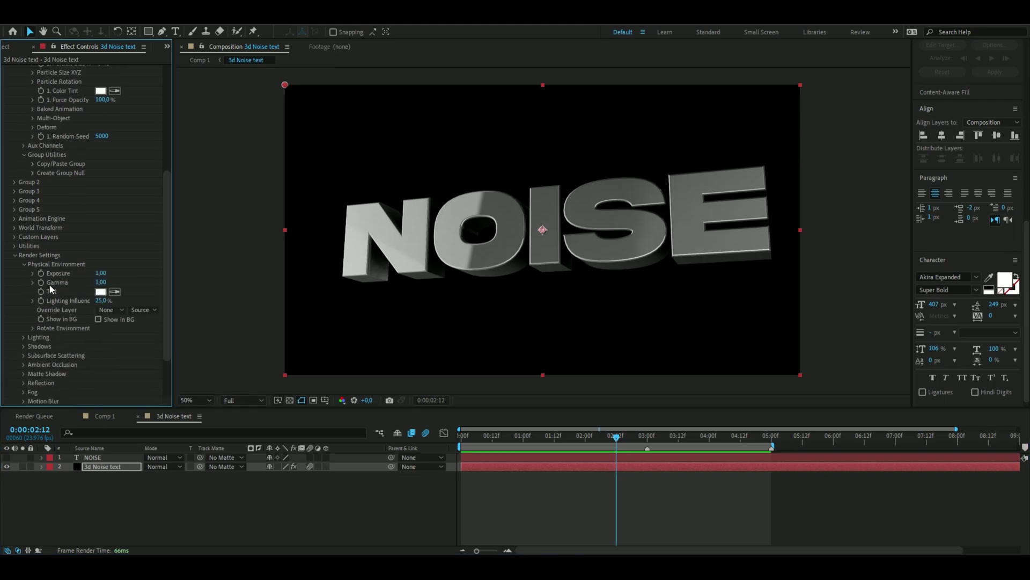
pyautogui.click(32, 329)
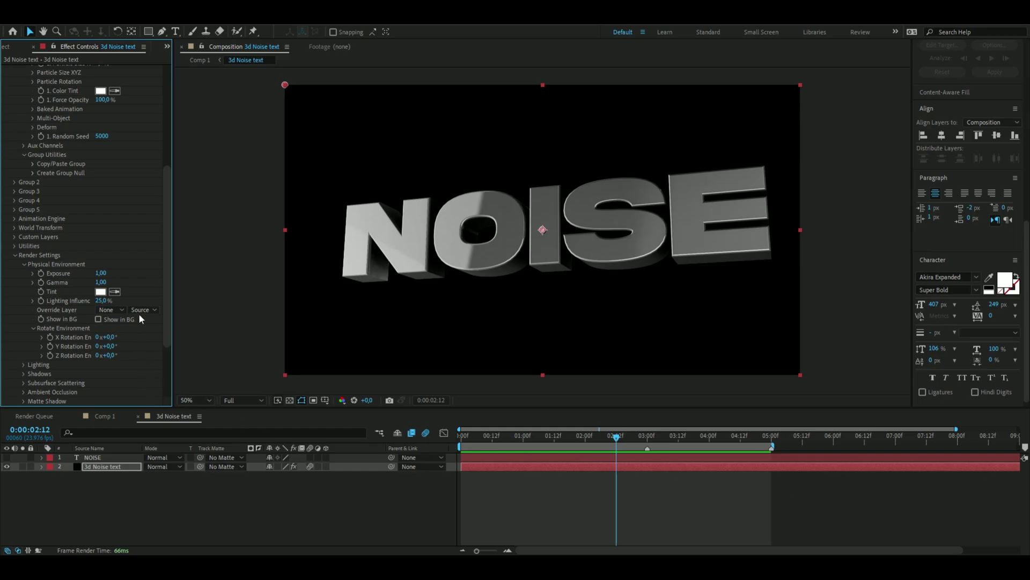
pyautogui.moveTo(107, 346); pyautogui.dragTo(159, 343)
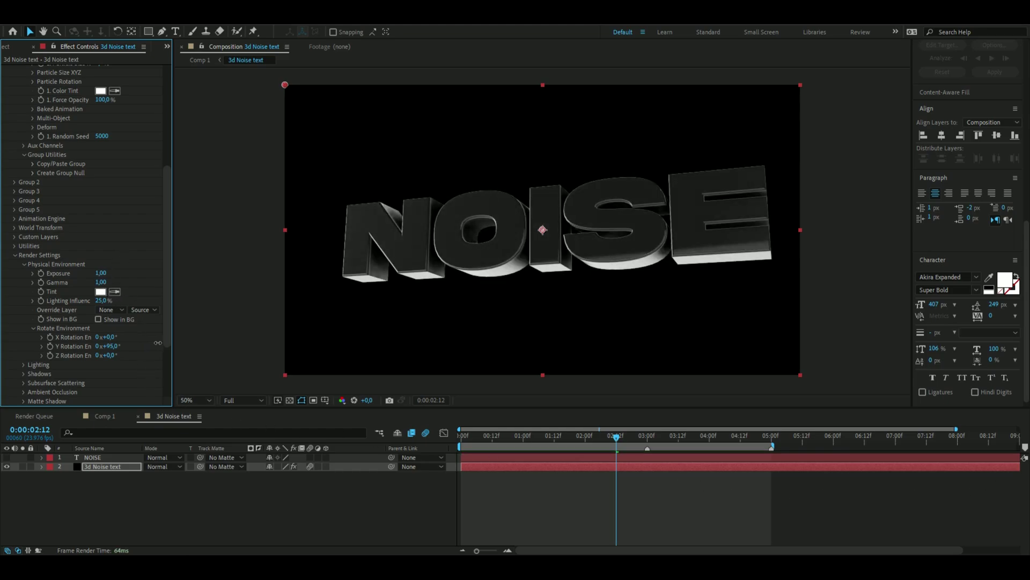
pyautogui.press('space')
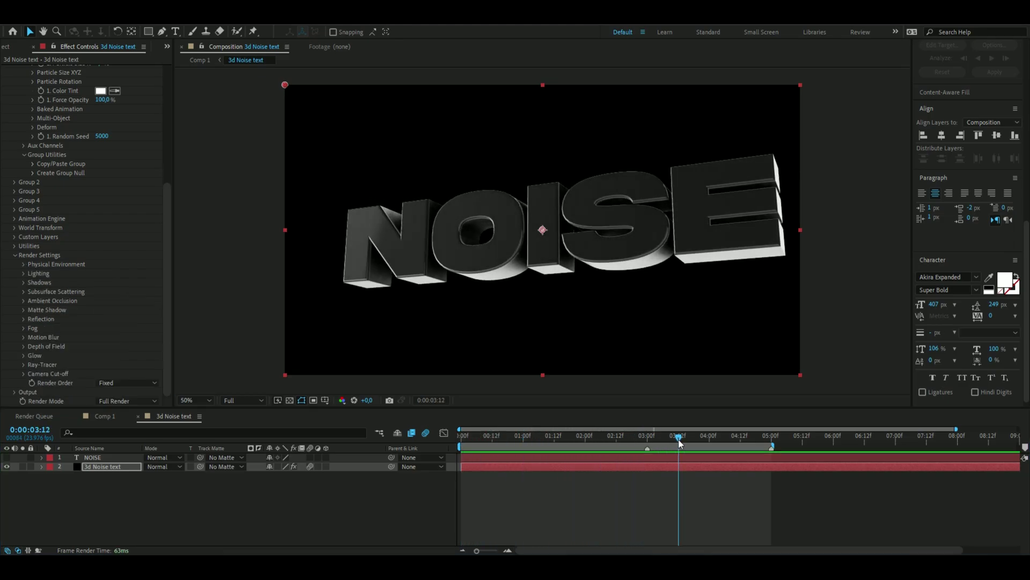
pyautogui.moveTo(623, 434); pyautogui.dragTo(438, 450)
# Step: Stop the preview at 0:00:00:18, deselect all layers and add a new adjustment layer on top
pyautogui.press('space')
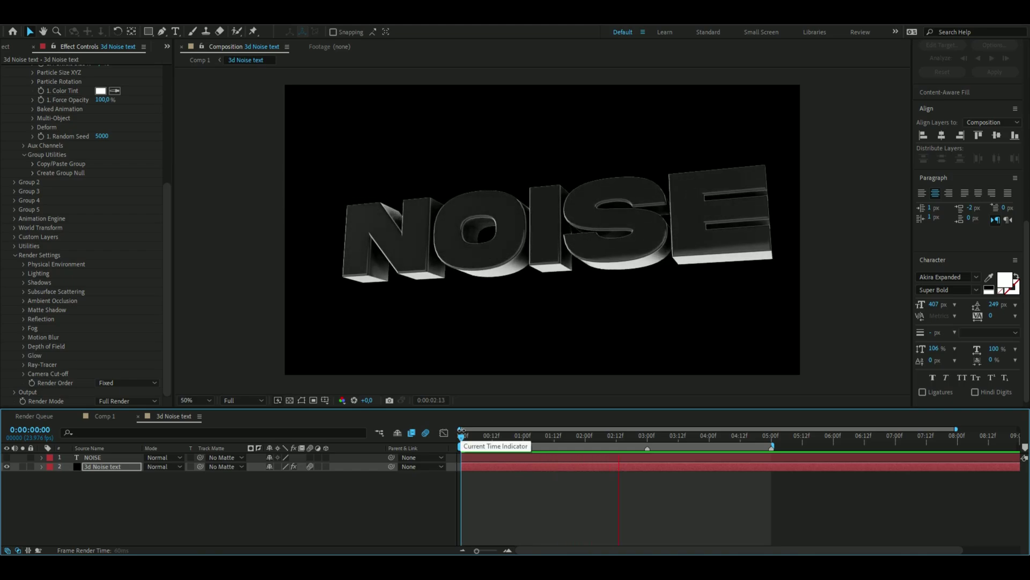
pyautogui.press('space')
pyautogui.moveTo(359, 488); pyautogui.dragTo(267, 488)
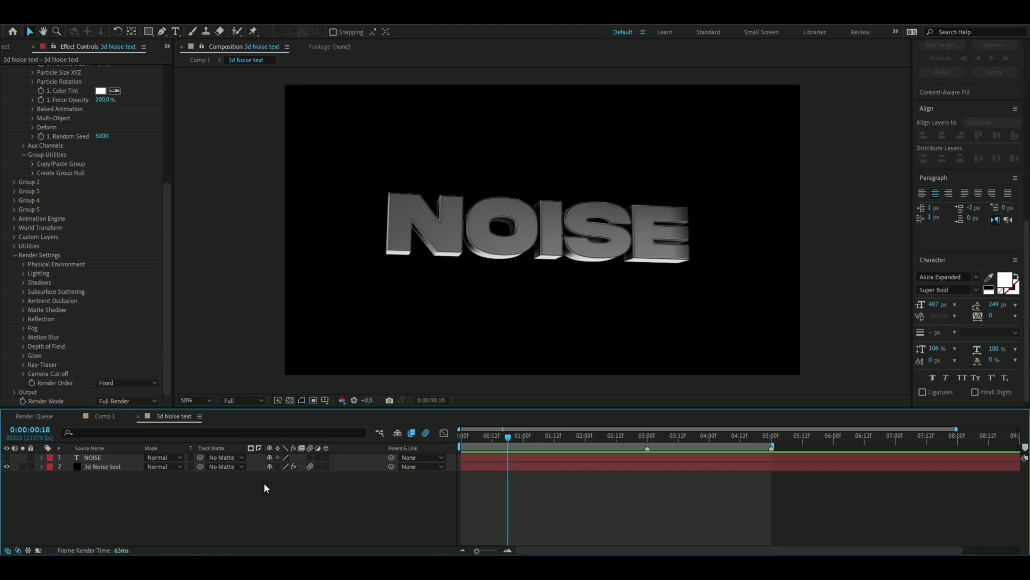
pyautogui.hotkey('ctrl', 'alt', 'y')
pyautogui.hotkey('ctrl', 'space')
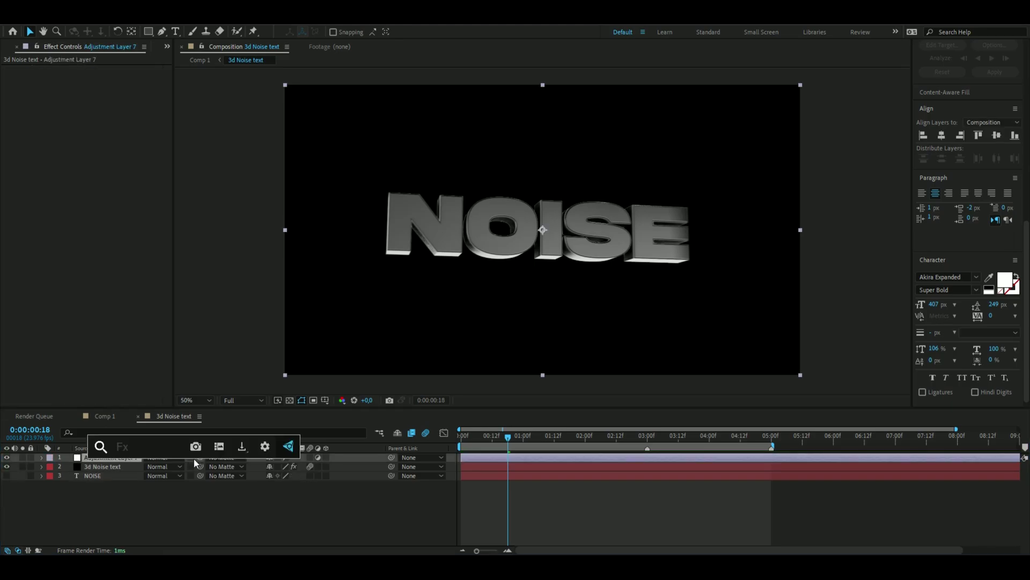
# Step: Apply BCC Mosaic via 'bcc mos', with Pixelate X at 0 and Scramble at 100
pyautogui.write('bcc mos')
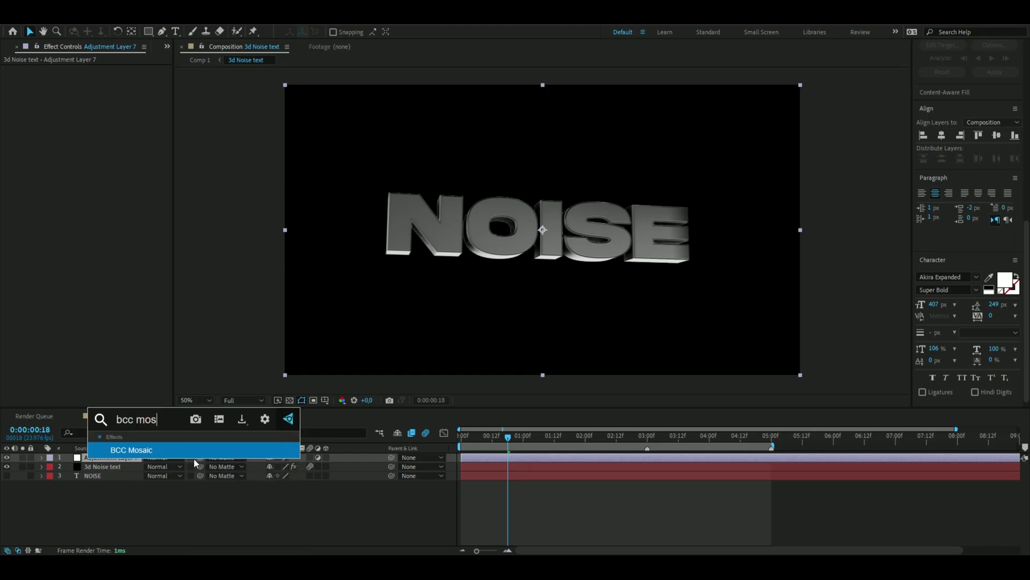
pyautogui.press('Return')
pyautogui.moveTo(474, 436); pyautogui.dragTo(540, 436)
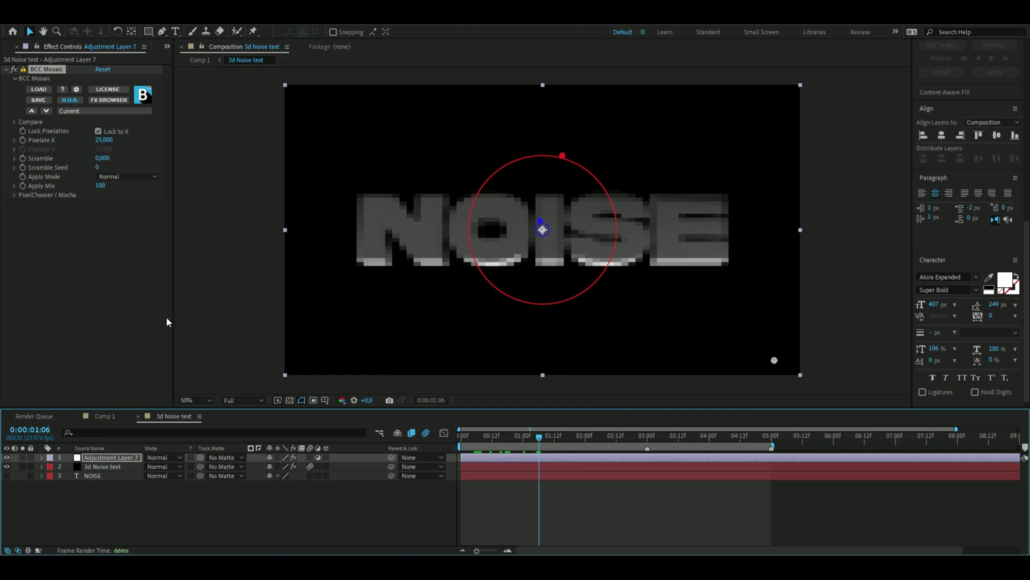
pyautogui.moveTo(114, 140); pyautogui.dragTo(1, 149)
pyautogui.moveTo(102, 157); pyautogui.dragTo(186, 163)
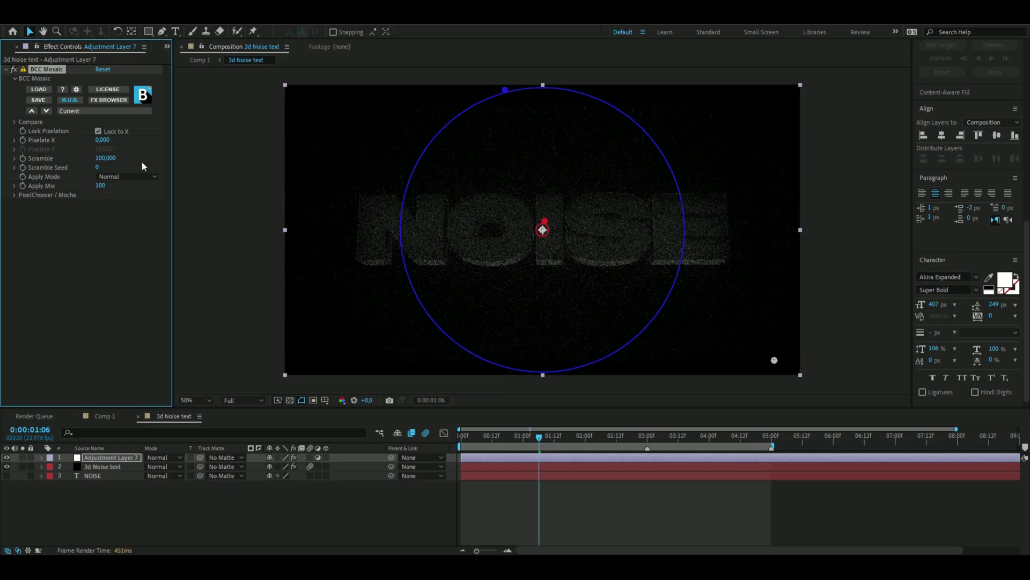
# Step: Keyframe Scramble Seed from the start to 32000 at 0:00:05:00
pyautogui.press('Home')
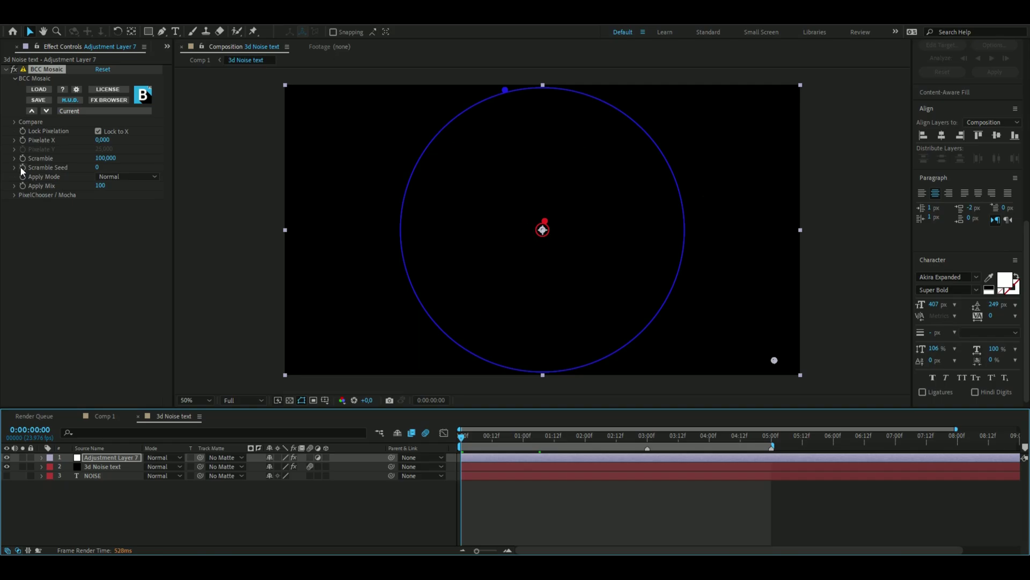
pyautogui.click(467, 441)
pyautogui.moveTo(467, 441); pyautogui.dragTo(736, 456)
pyautogui.click(114, 189)
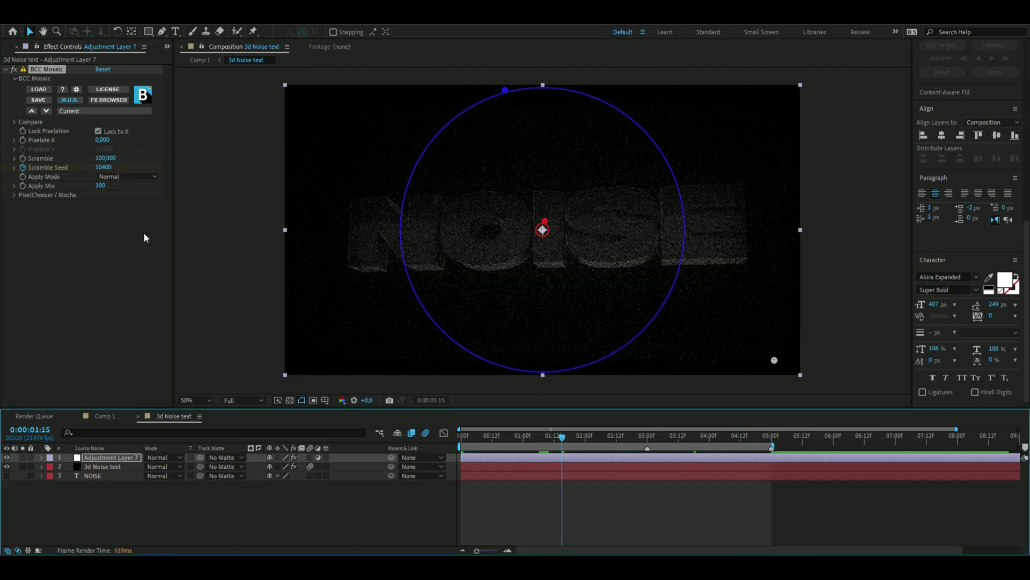
# Step: Set the mosaic's Apply Mode to Darker and check it at 0:00:00:14
pyautogui.click(43, 181)
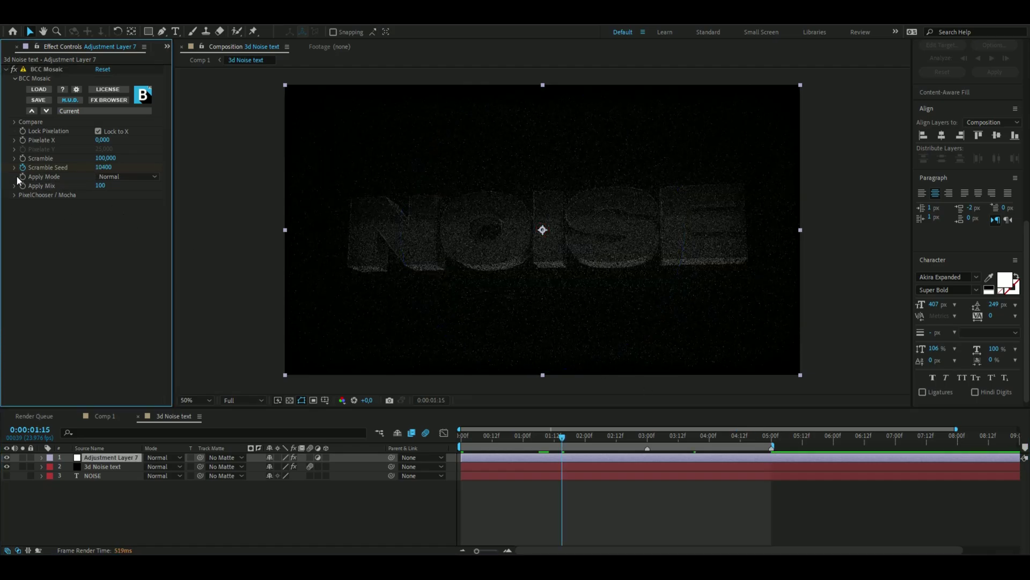
pyautogui.click(113, 177)
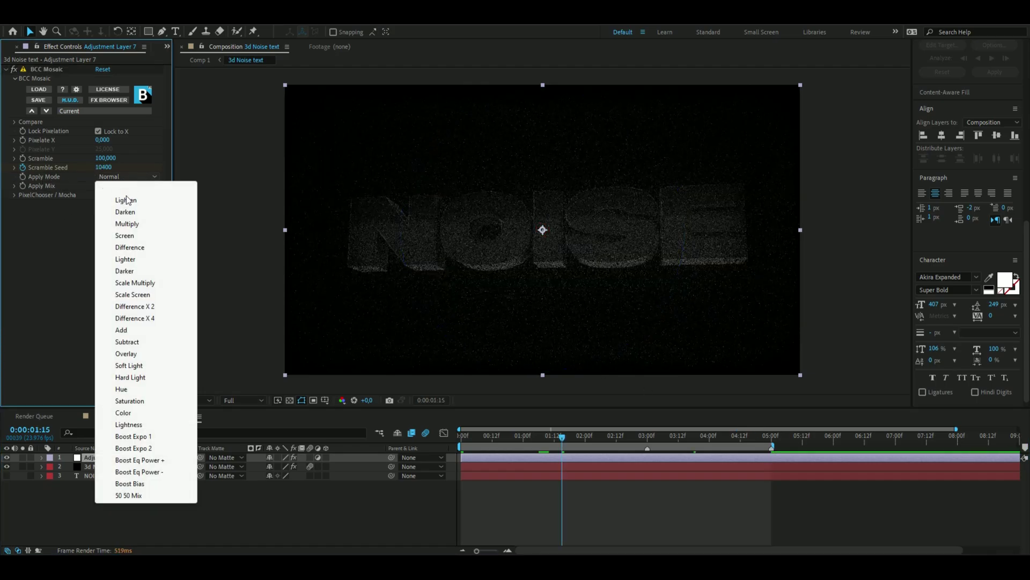
pyautogui.click(129, 271)
pyautogui.moveTo(479, 436); pyautogui.dragTo(559, 437)
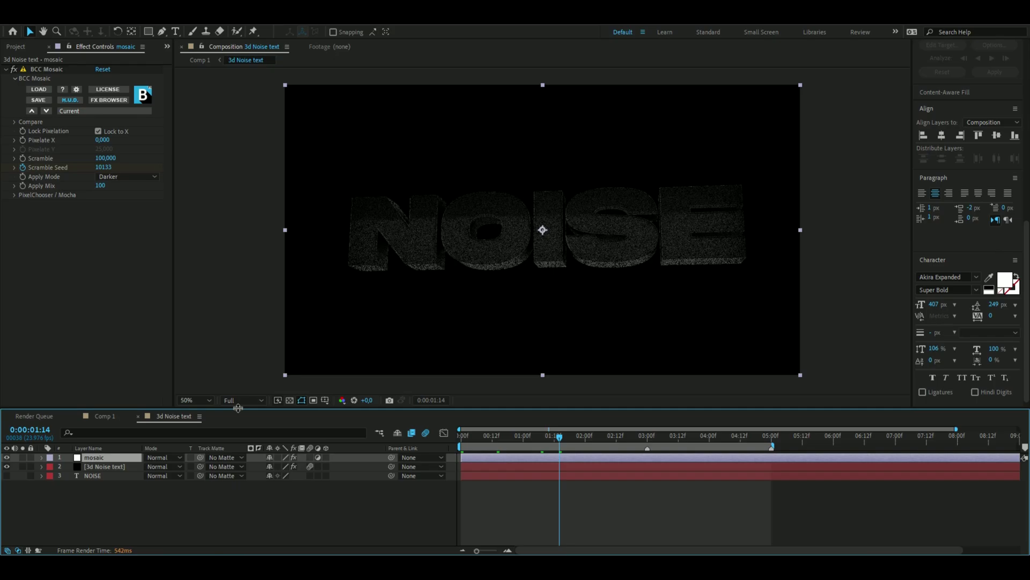
# Step: Add another adjustment layer and apply Deep Glow to it
pyautogui.hotkey('ctrl', 'alt', 'y')
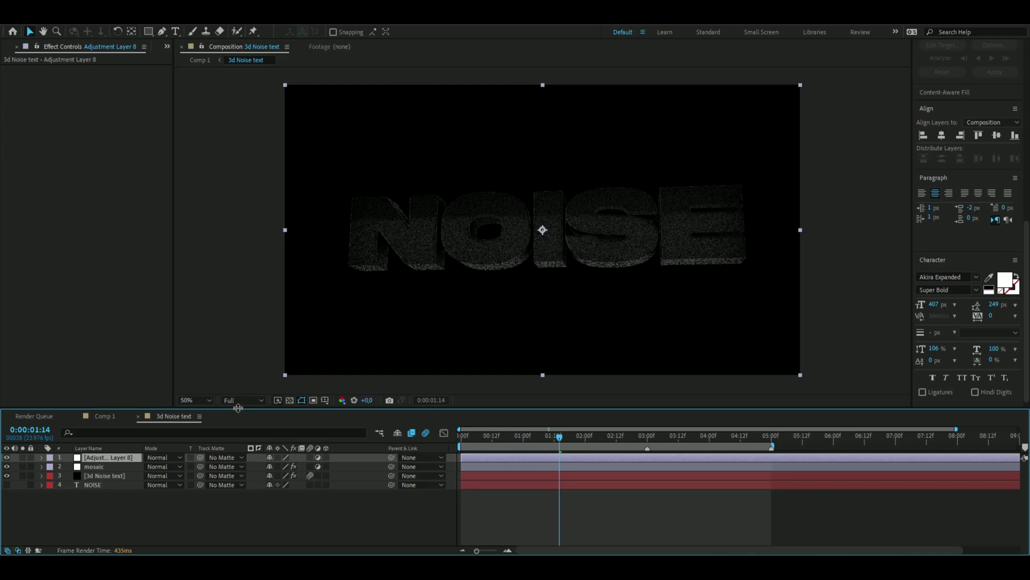
pyautogui.hotkey('ctrl', 'space')
pyautogui.write('d')
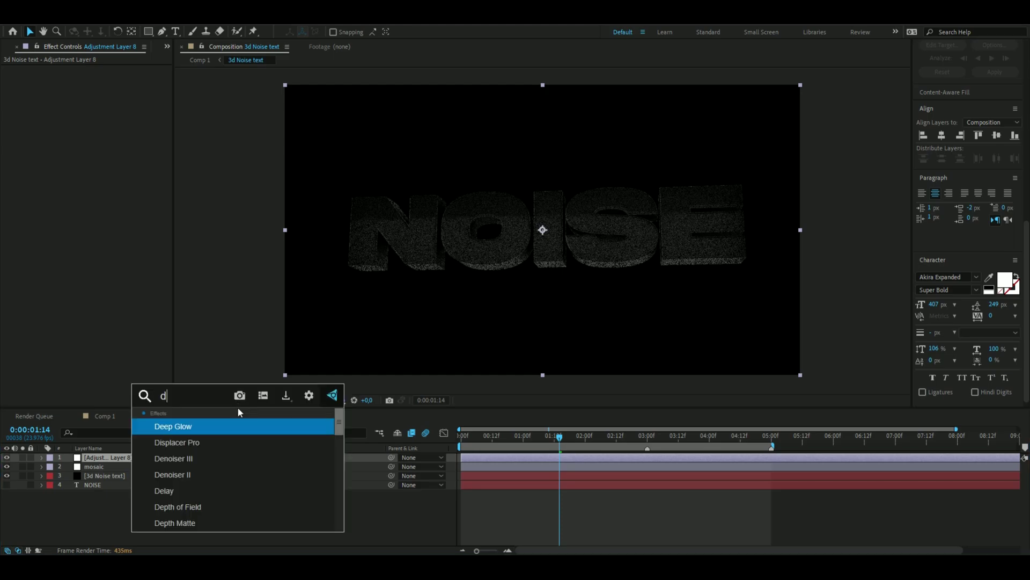
pyautogui.press('Return')
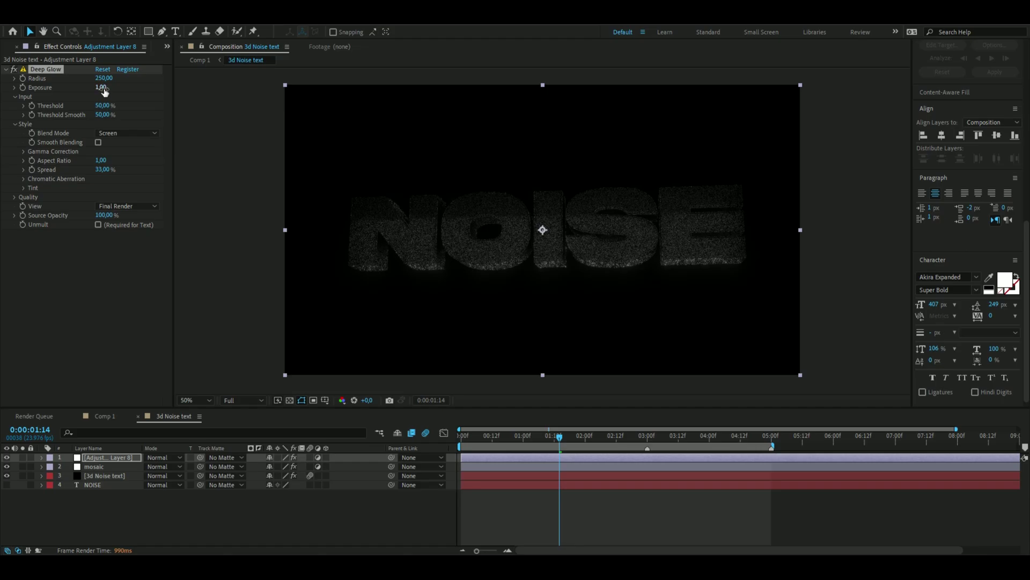
# Step: Raise glow exposure, set threshold to 0%, blend mode Add, and enable Smooth Blending
pyautogui.moveTo(105, 92); pyautogui.dragTo(181, 101)
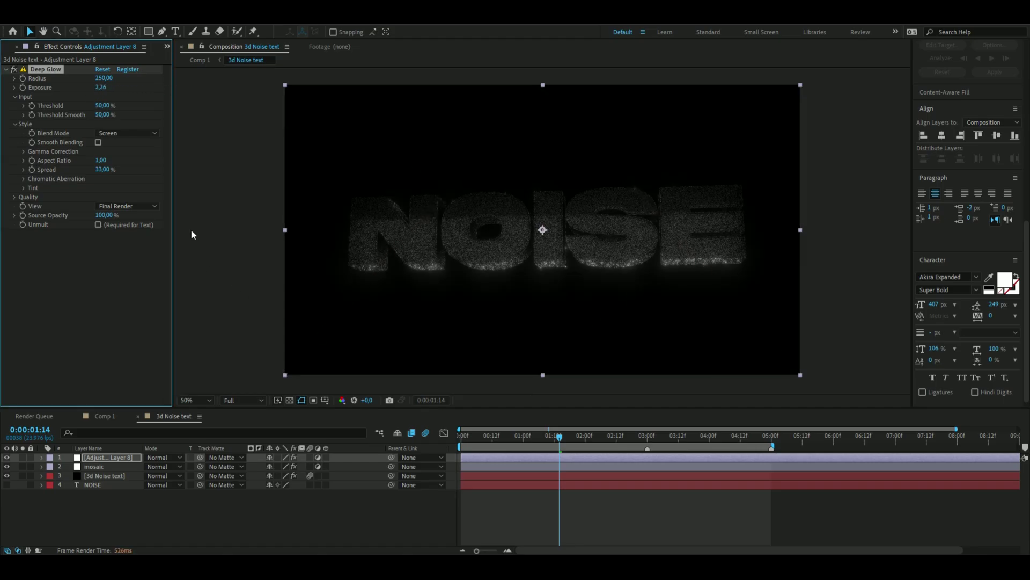
pyautogui.moveTo(103, 106); pyautogui.dragTo(0, 110)
pyautogui.click(121, 131)
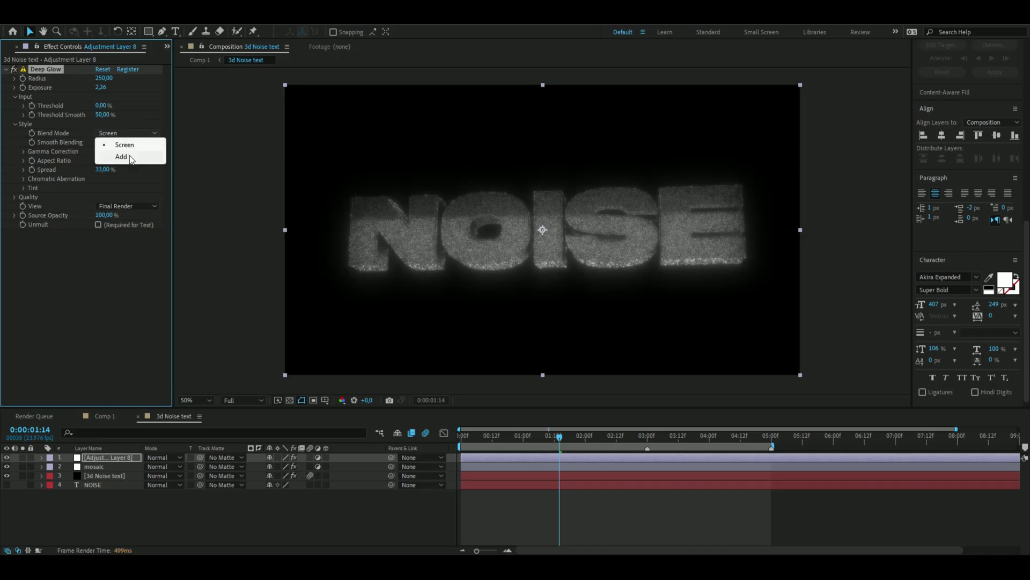
pyautogui.click(129, 156)
pyautogui.click(99, 142)
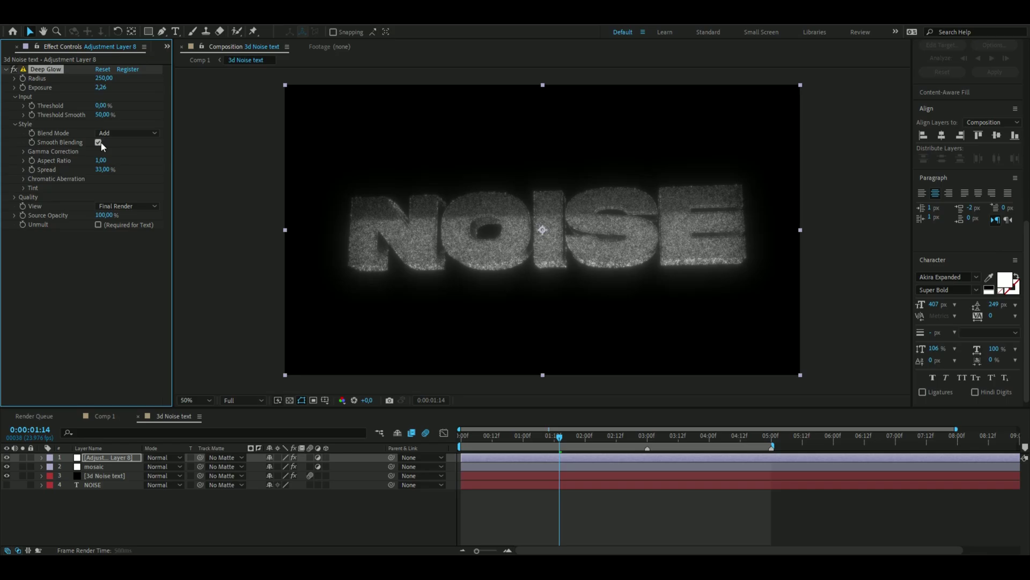
# Step: Fine-tune Deep Glow exposure to 3,00 while checking frame 0:00:02:02, then deselect the layer
pyautogui.click(591, 438)
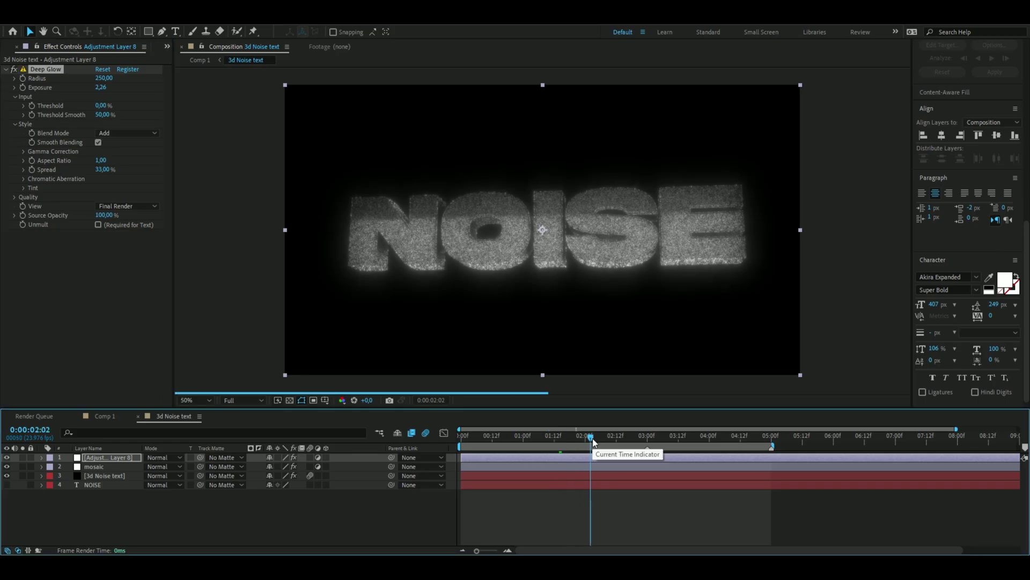
pyautogui.moveTo(100, 88); pyautogui.dragTo(143, 89)
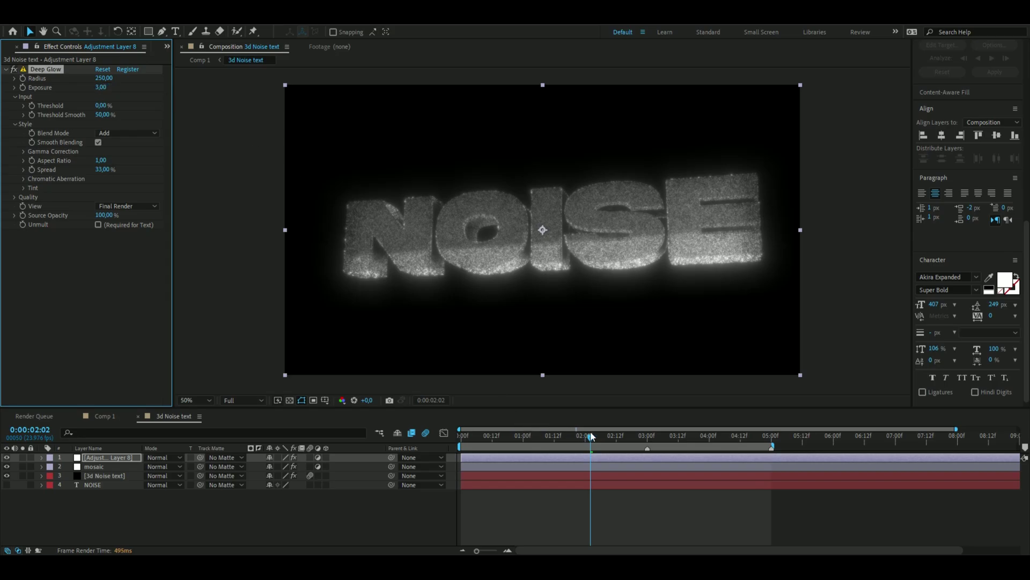
pyautogui.moveTo(591, 437); pyautogui.dragTo(394, 441)
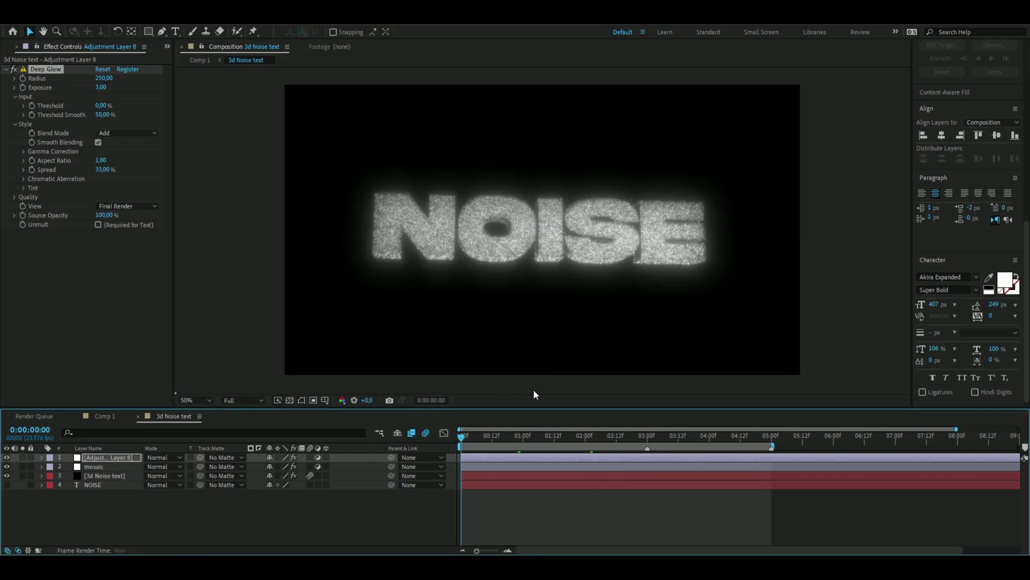
pyautogui.click(534, 389)
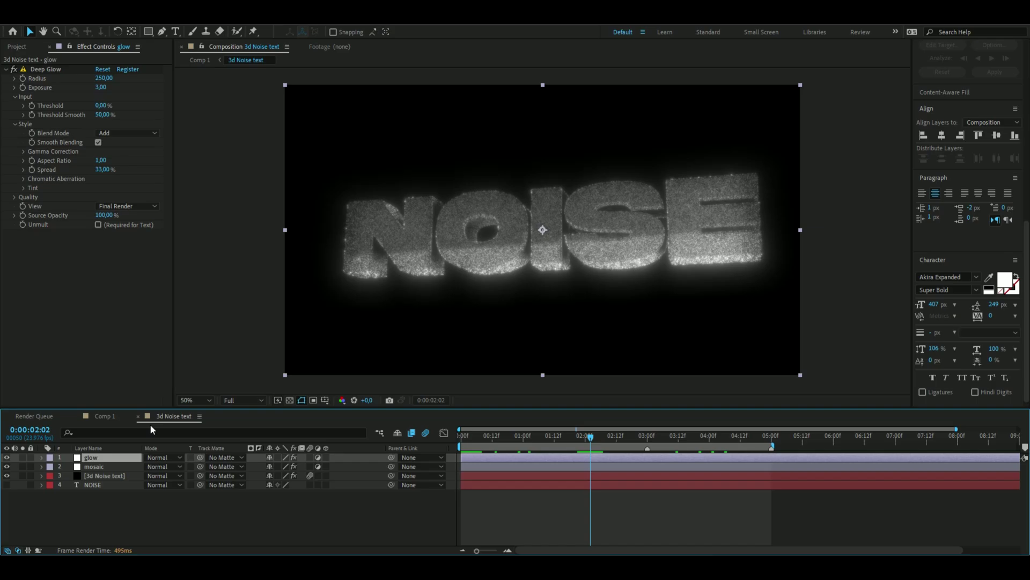
# Step: Add a new top adjustment layer with the Black & White effect
pyautogui.hotkey('ctrl', 'alt', 'y')
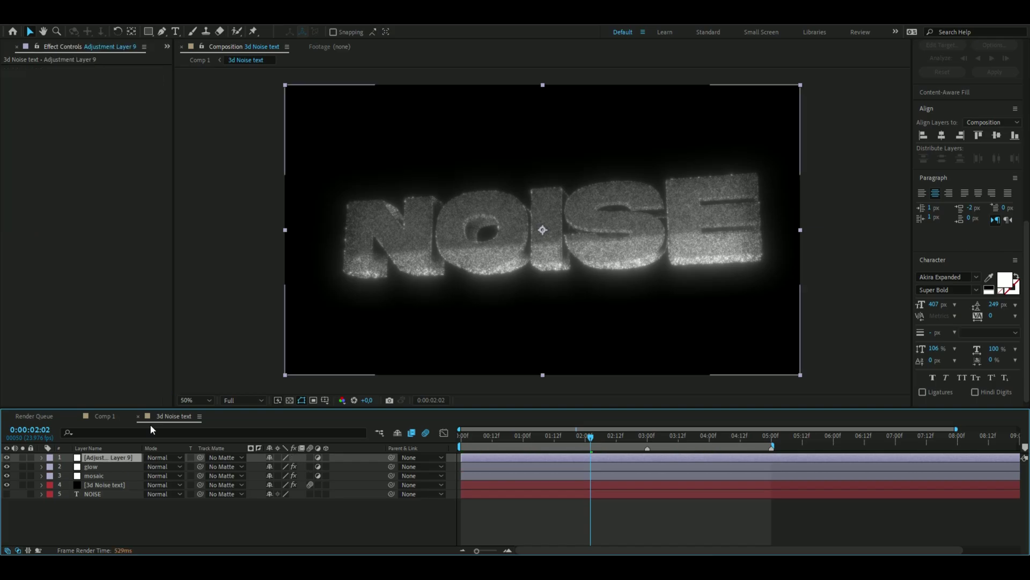
pyautogui.hotkey('ctrl', 'space')
pyautogui.write('black')
pyautogui.press('Return')
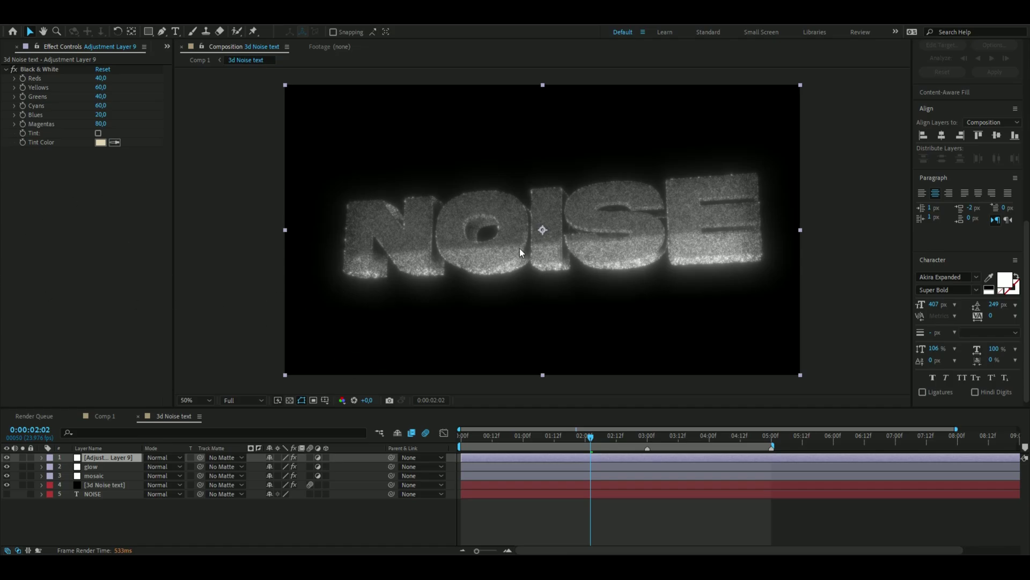
# Step: Rename the new adjustment layer to 'bw'
pyautogui.rightClick(115, 459)
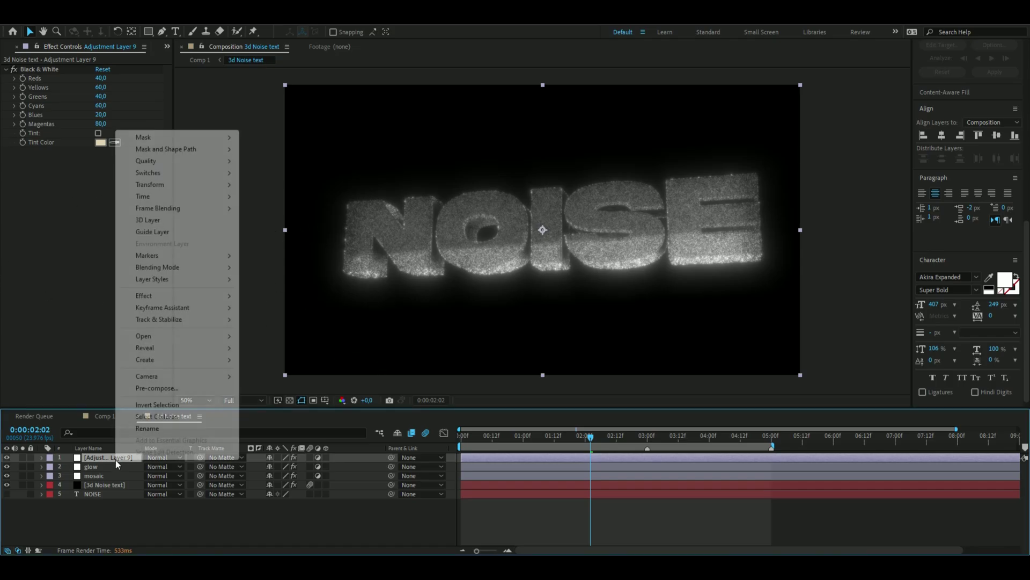
pyautogui.click(172, 430)
pyautogui.press('BackSpace')
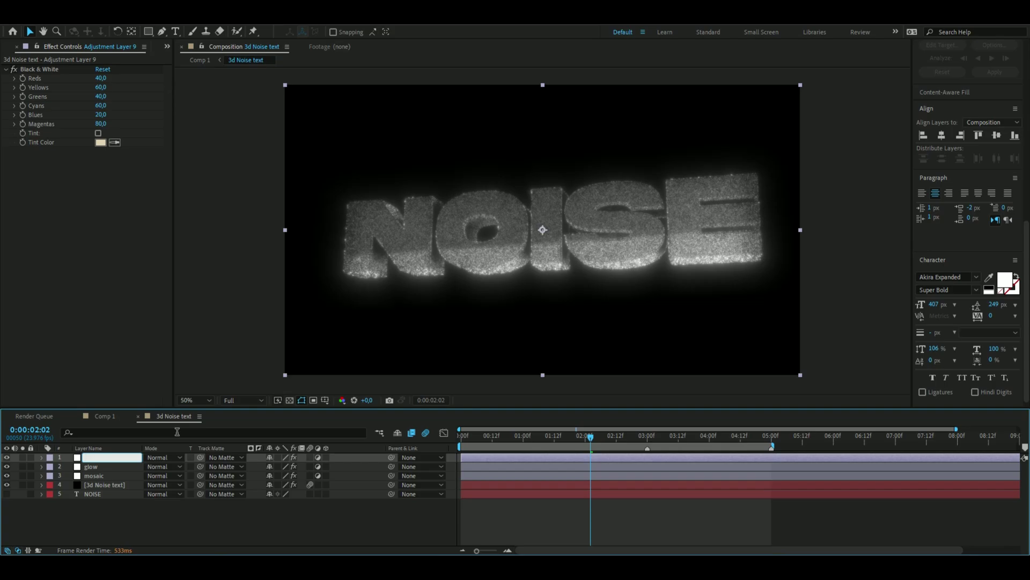
pyautogui.write('bw')
pyautogui.press('Return')
pyautogui.press('F2')
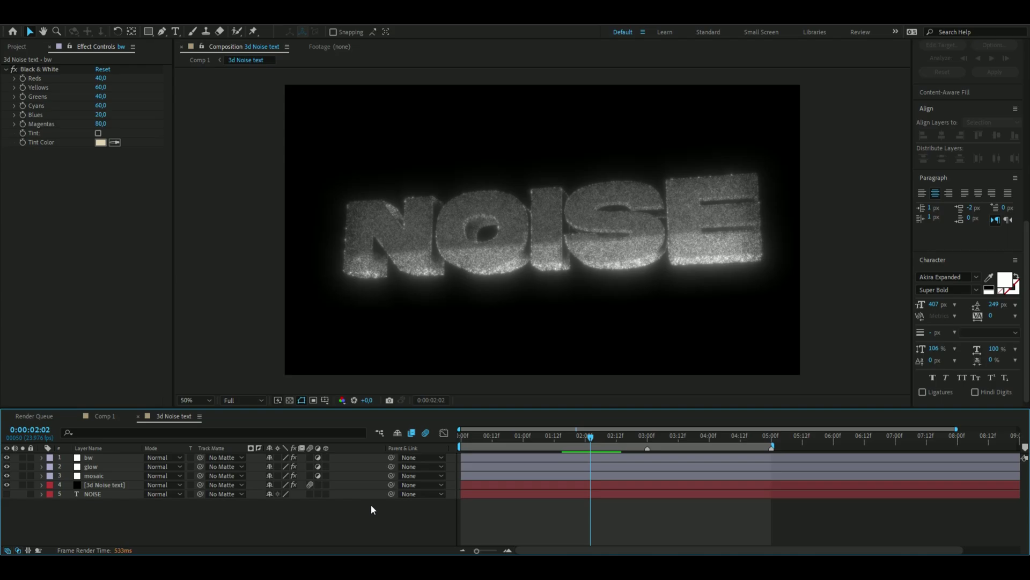
# Step: Paste Flying Orbs Overlay.avi below the 3D noise text and view the orbs at 0:00:02:00
pyautogui.hotkey('ctrl', 'v')
pyautogui.click(128, 459)
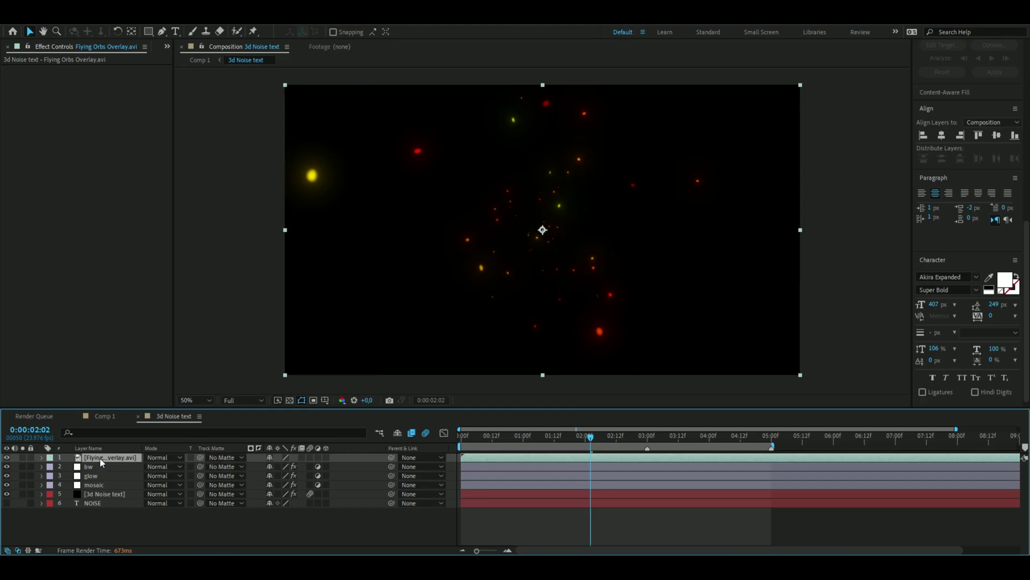
pyautogui.moveTo(100, 458); pyautogui.dragTo(106, 499)
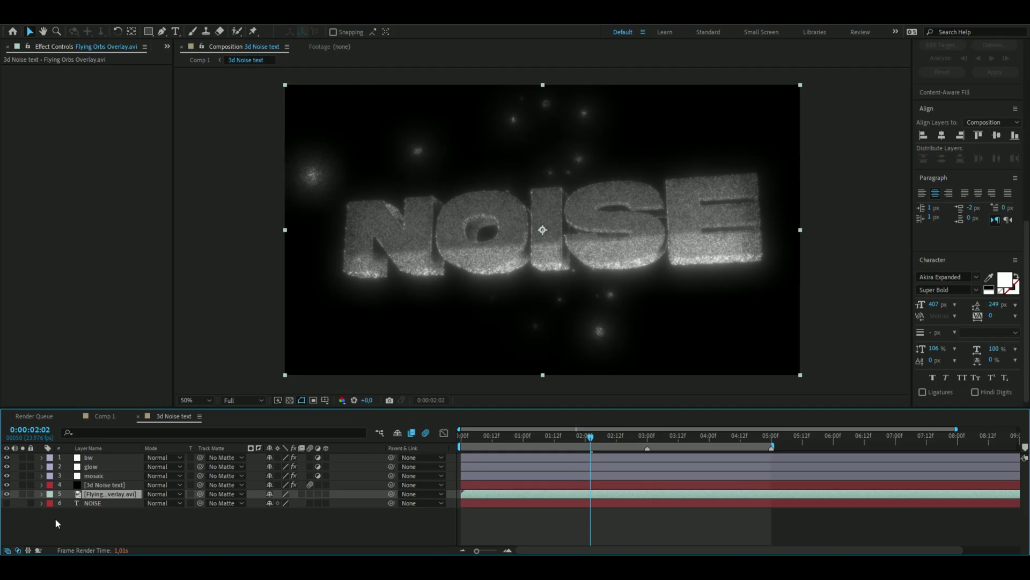
pyautogui.click(565, 440)
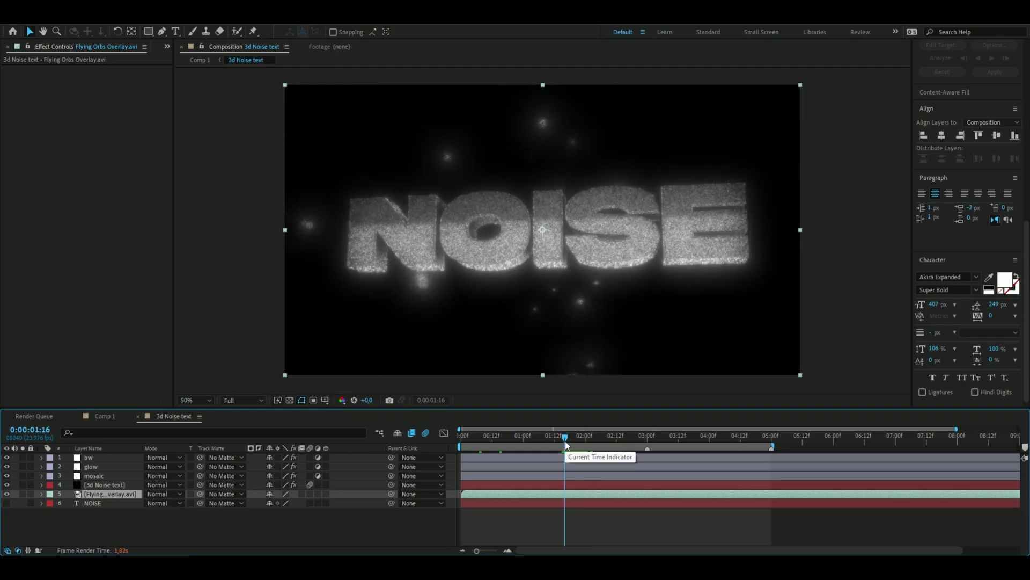
pyautogui.moveTo(567, 444); pyautogui.dragTo(585, 443)
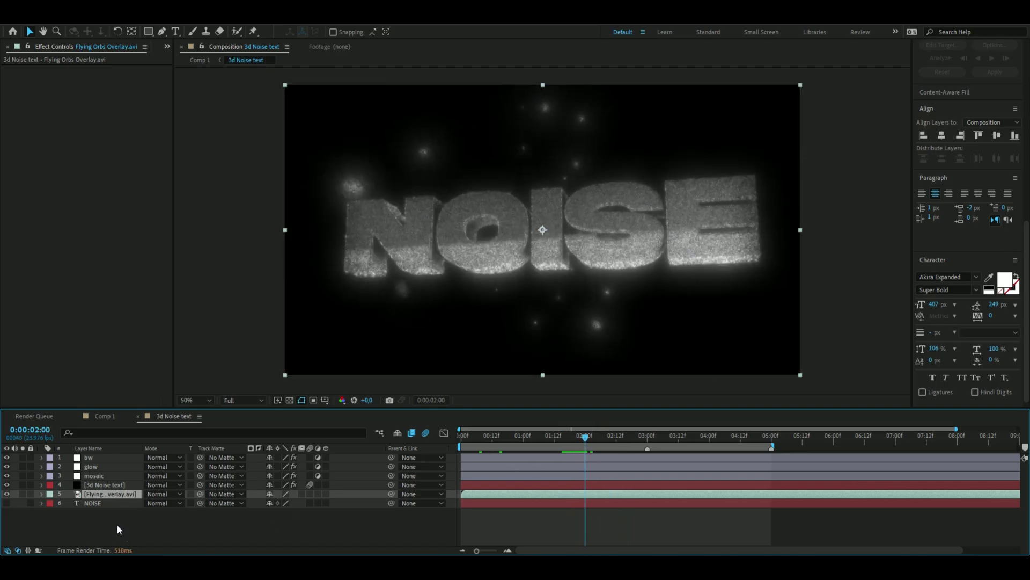
# Step: Enable Time Remap on the orbs clip and add a keyframe at 0:00:05:00
pyautogui.hotkey('ctrl', 'alt', 't')
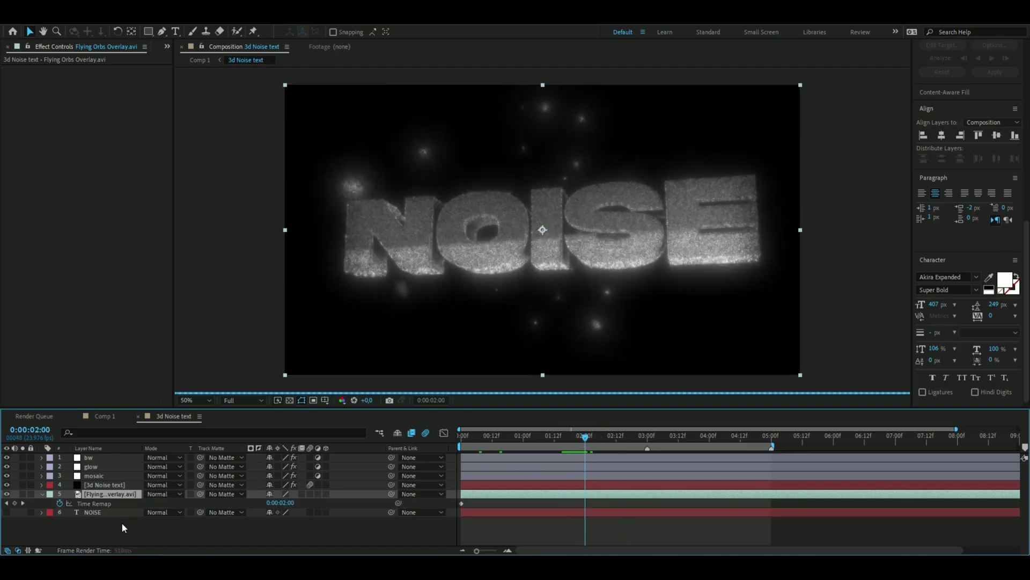
pyautogui.moveTo(585, 435); pyautogui.dragTo(771, 459)
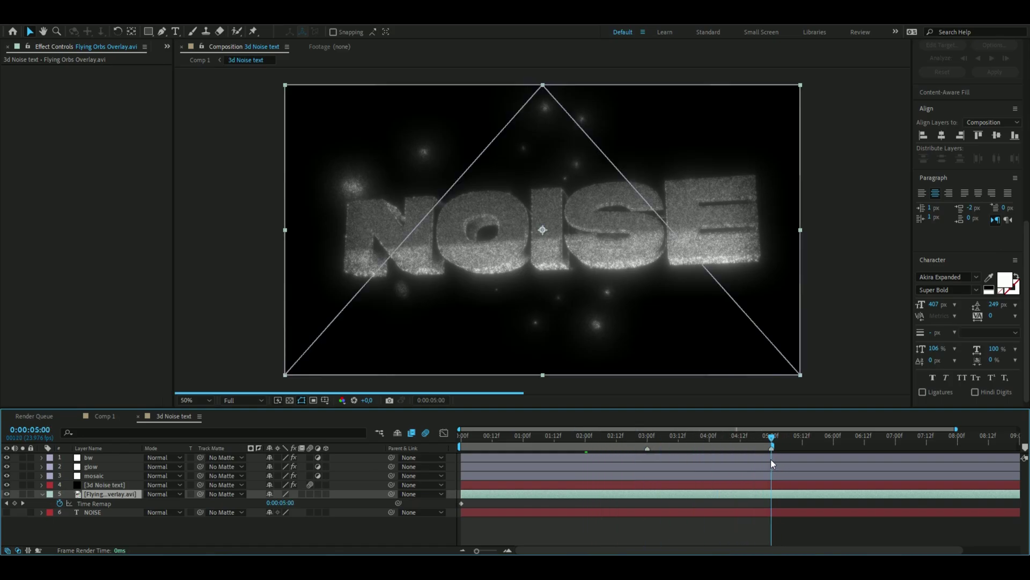
pyautogui.click(14, 502)
pyautogui.moveTo(787, 501); pyautogui.dragTo(456, 508)
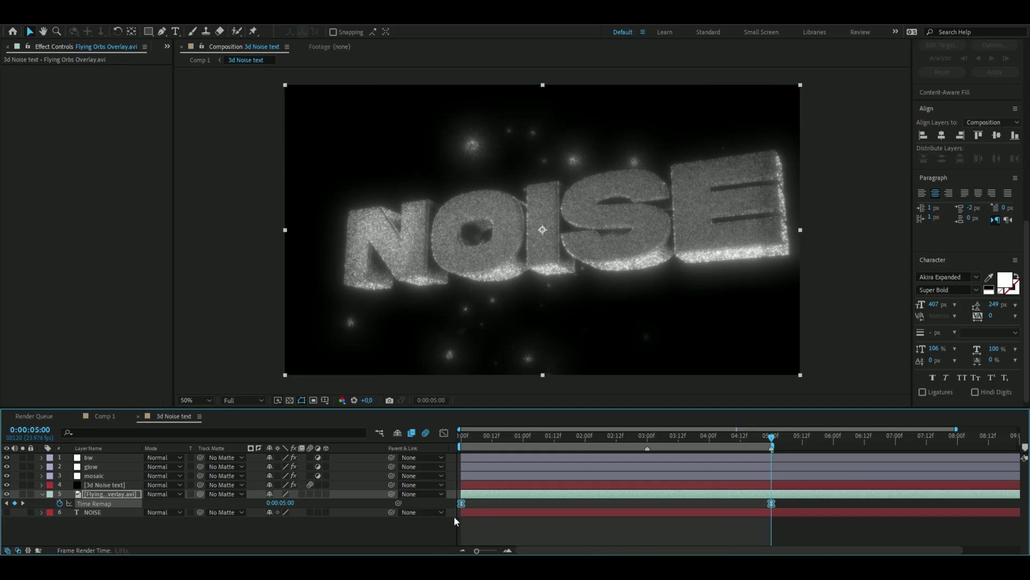
# Step: Give the time remap curve a steep ease out in the graph and enable frame blending
pyautogui.click(444, 433)
pyautogui.click(517, 467)
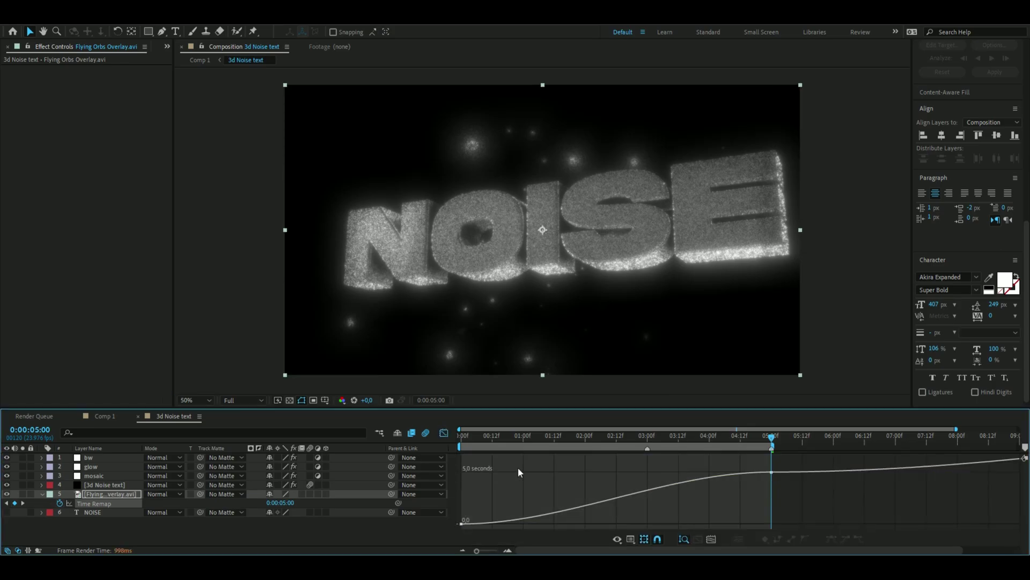
pyautogui.moveTo(462, 525)
pyautogui.moveTo(565, 524); pyautogui.dragTo(426, 472)
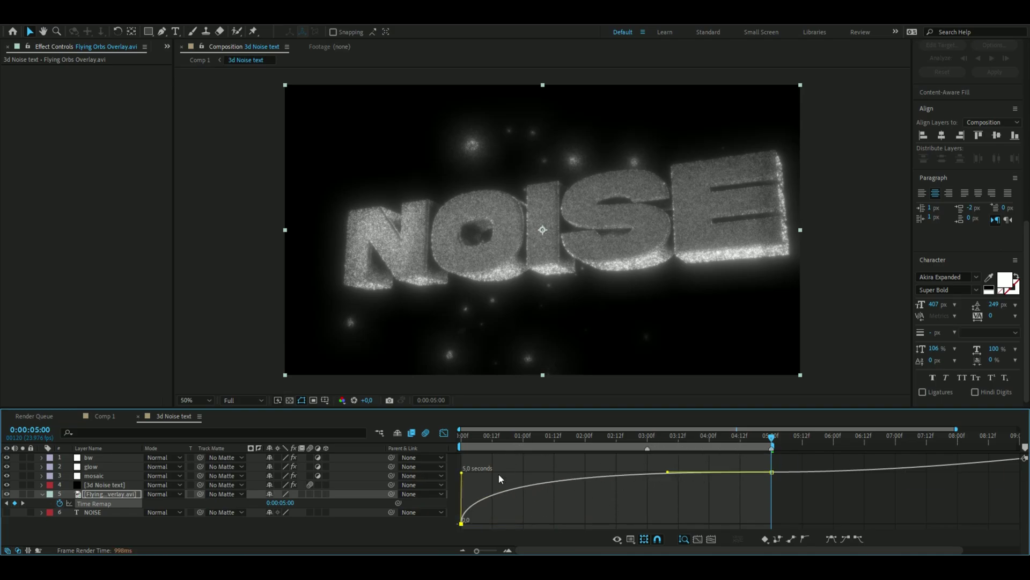
pyautogui.click(302, 493)
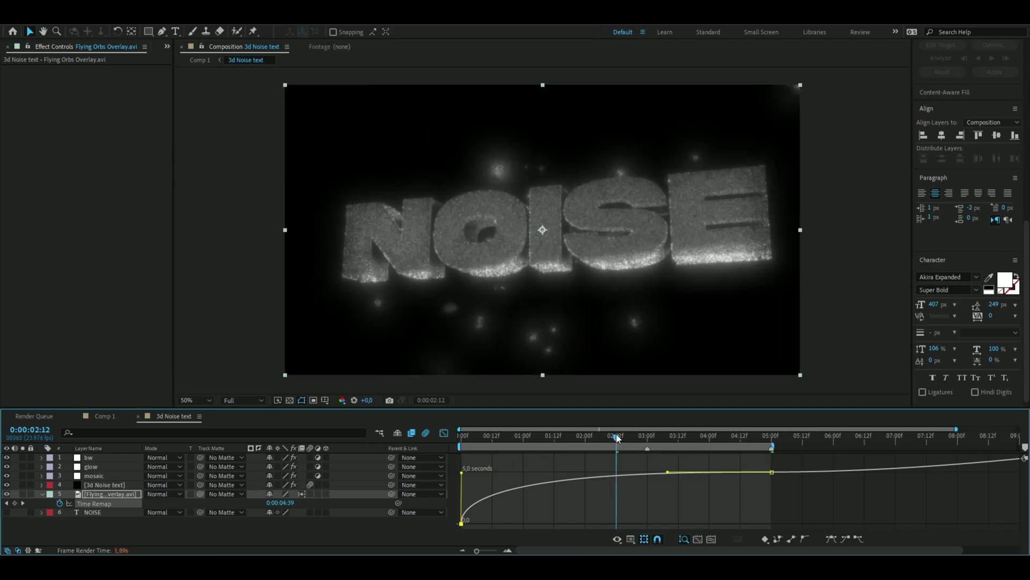
# Step: Close the graph view and preview the finished NOISE animation from frame 0
pyautogui.press('Home')
pyautogui.click(444, 433)
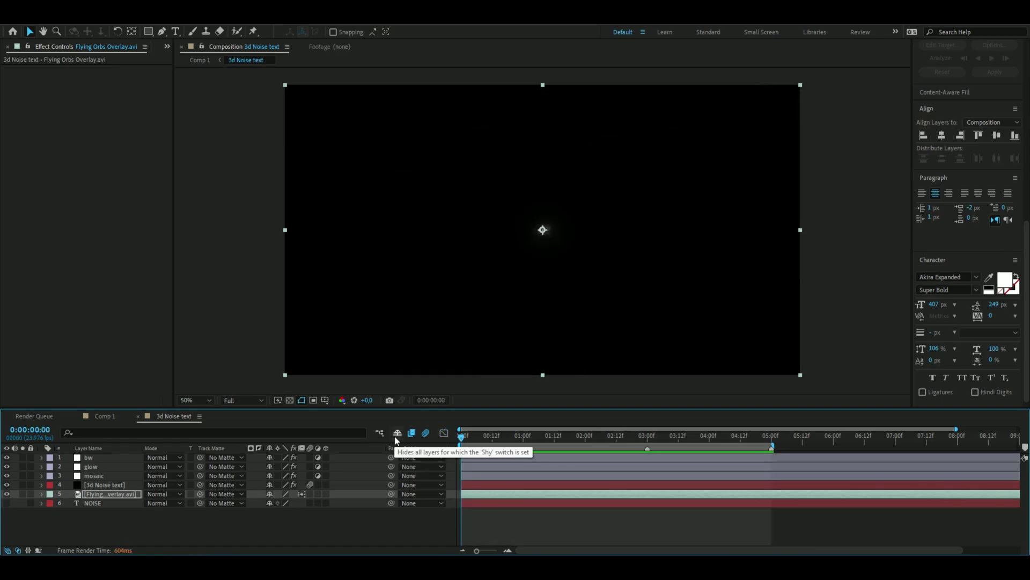
pyautogui.press('space')
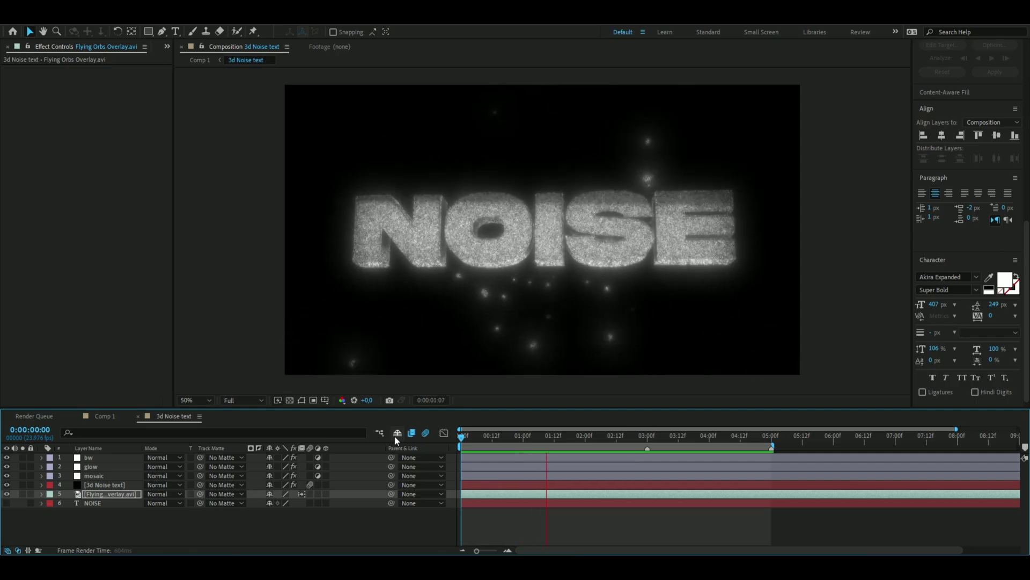